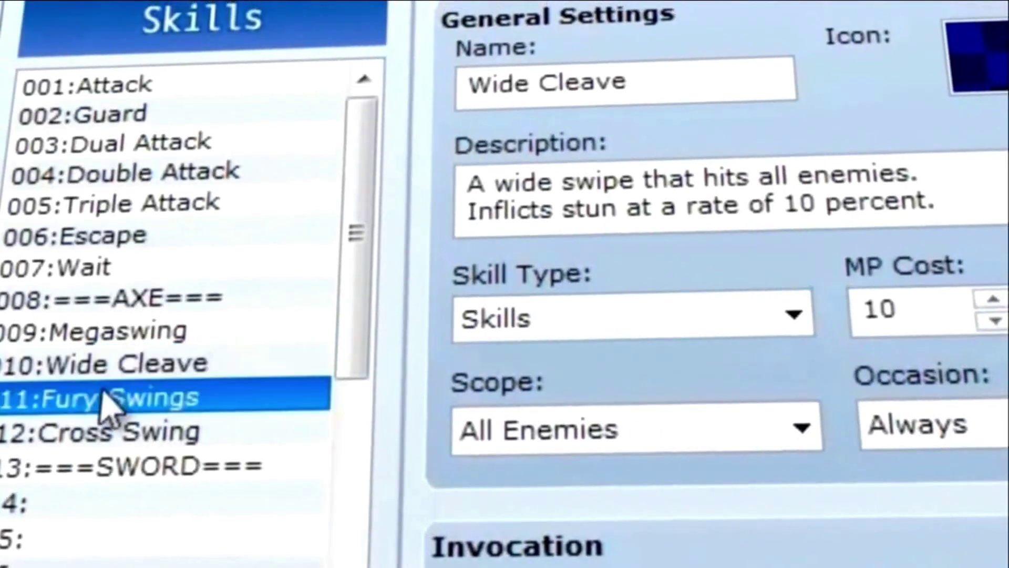
- Name the empty skill slot 014 'Fire Slash' and bring up the message face graphic picker
click(102, 429)
click(79, 502)
click(636, 92)
text(Fire )
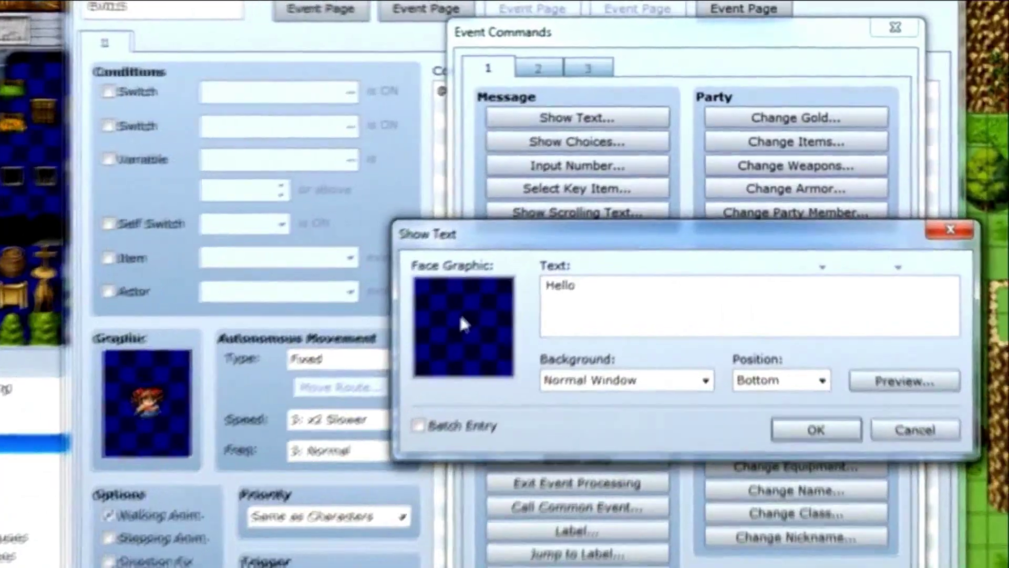
double_click(460, 321)
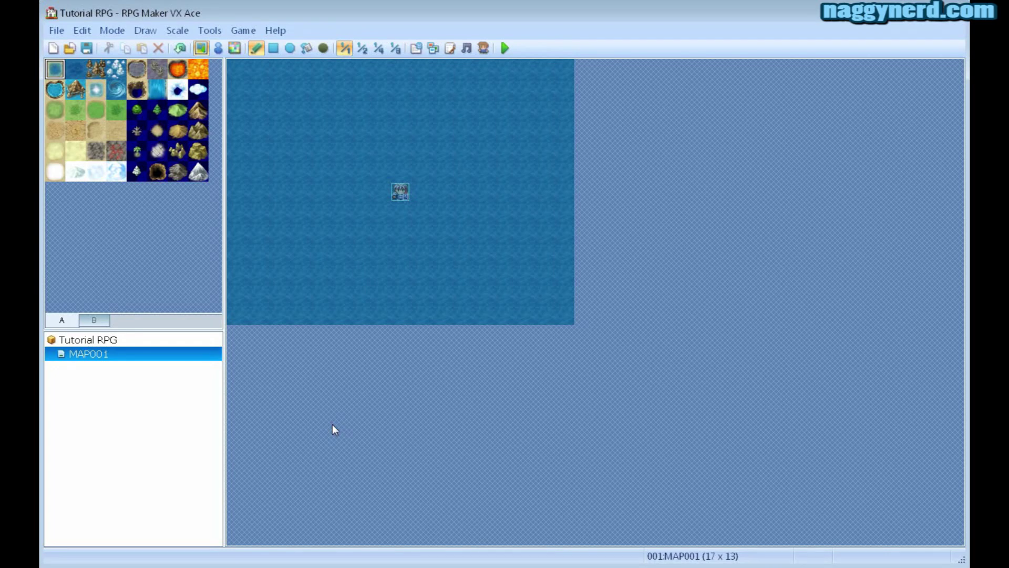
- Select the Flood Fill tool with F8 and bring up MAP001's context menu
key(F8)
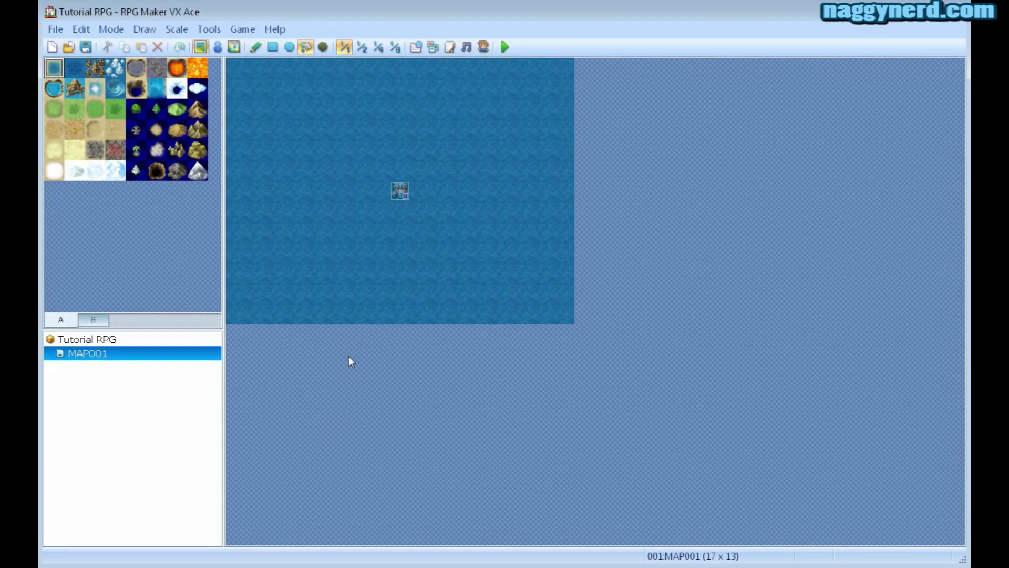
right_click(104, 361)
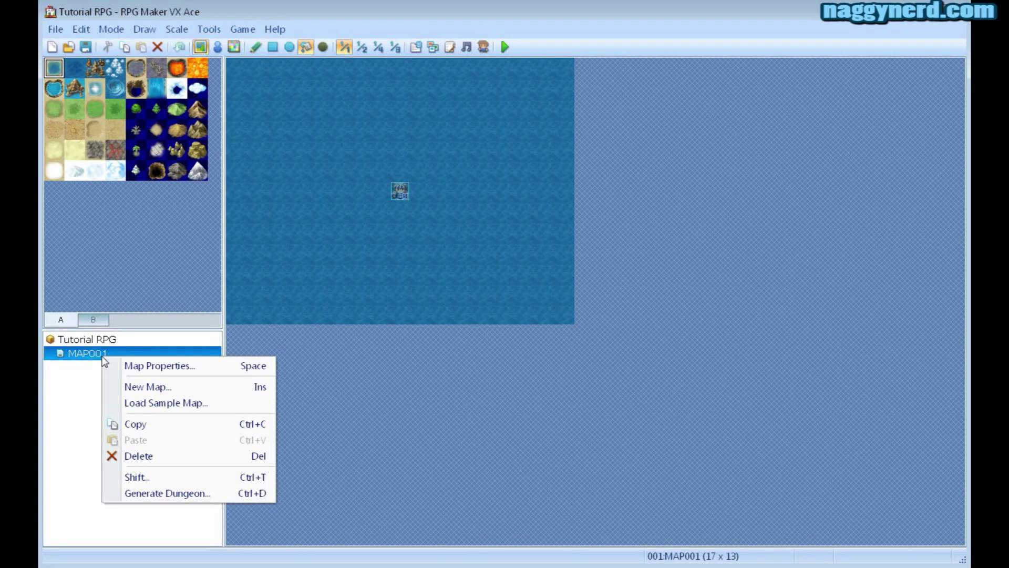
- Rename MAP001 to 'World Map' in Map Properties
click(139, 367)
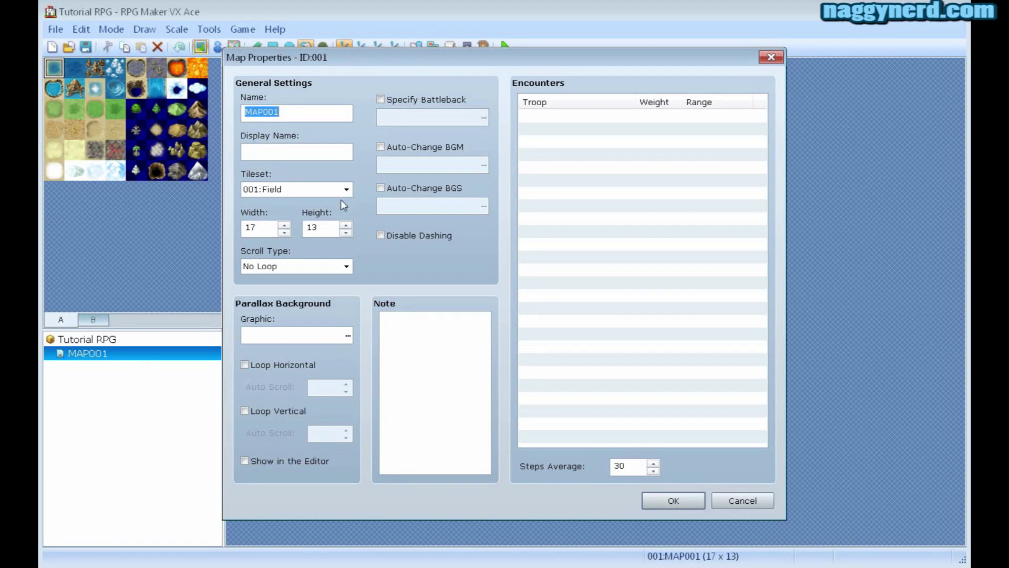
drag(318, 117, 226, 114)
text(World Map)
- Resize the map to 30 x 23 tiles and enable Auto-Change BGM
click(287, 225)
click(287, 225)
click(287, 225)
click(287, 225)
click(287, 225)
click(287, 225)
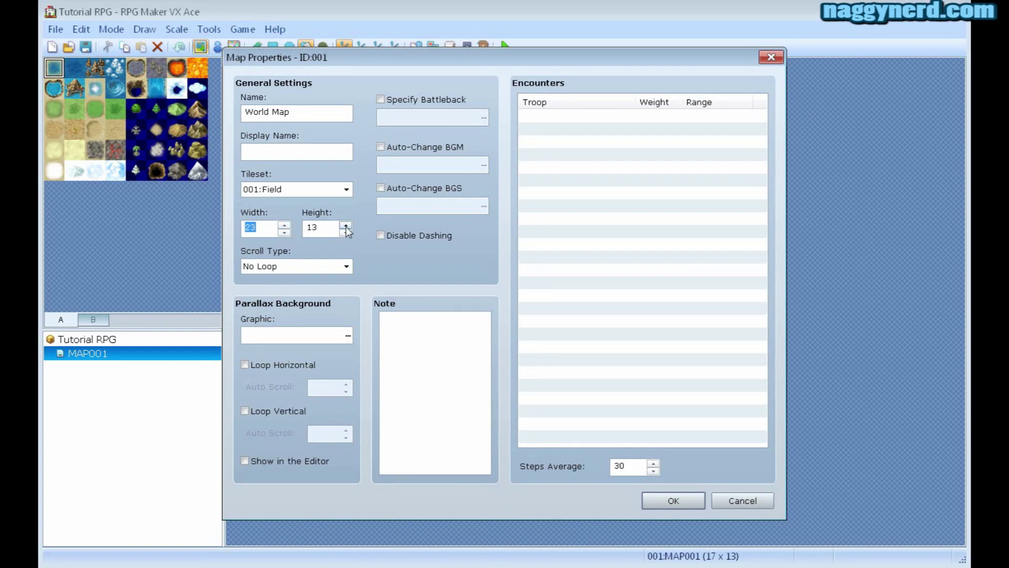
click(346, 226)
click(346, 226)
click(346, 226)
click(346, 226)
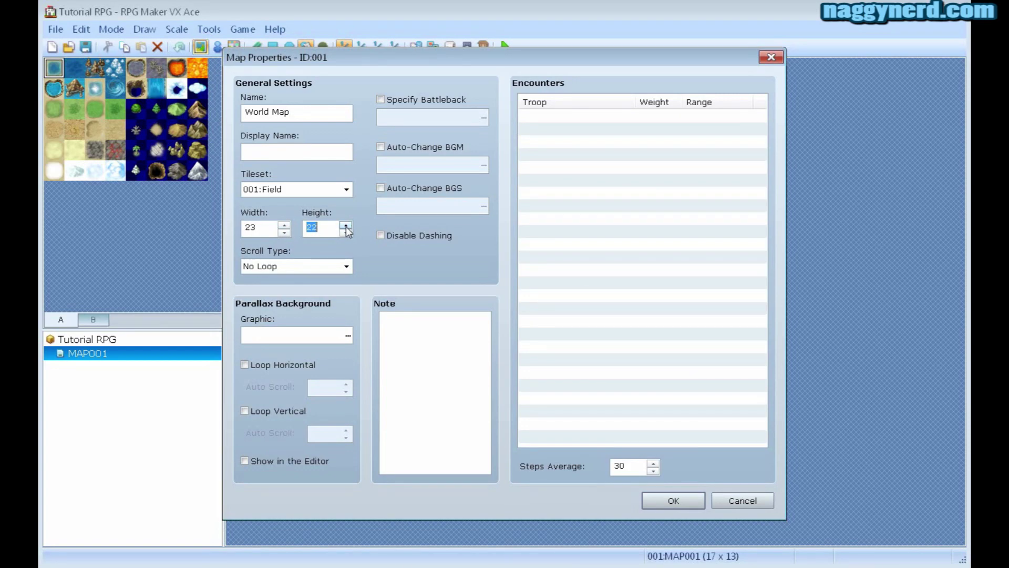
click(284, 225)
click(284, 225)
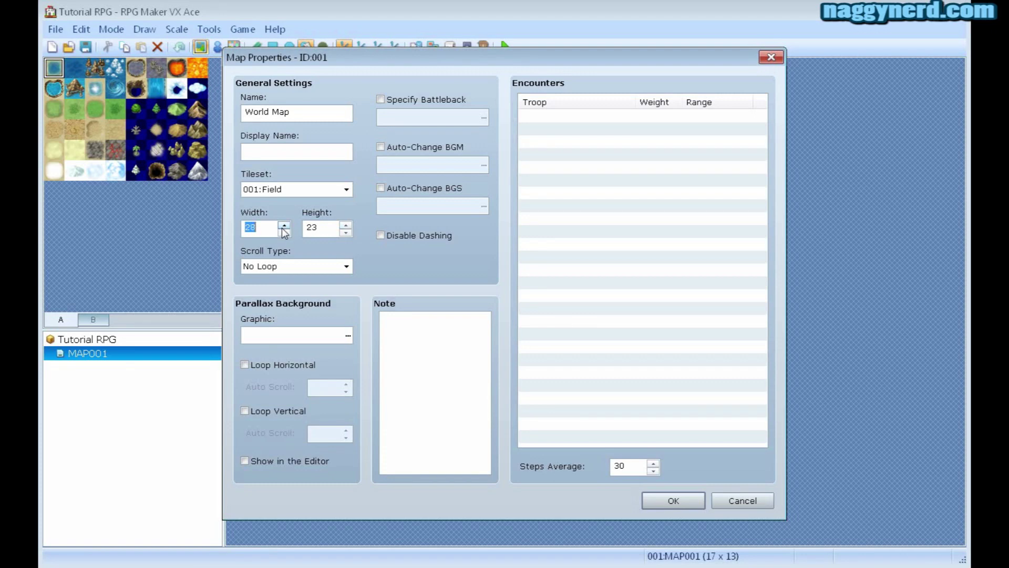
click(284, 225)
click(284, 225)
click(415, 150)
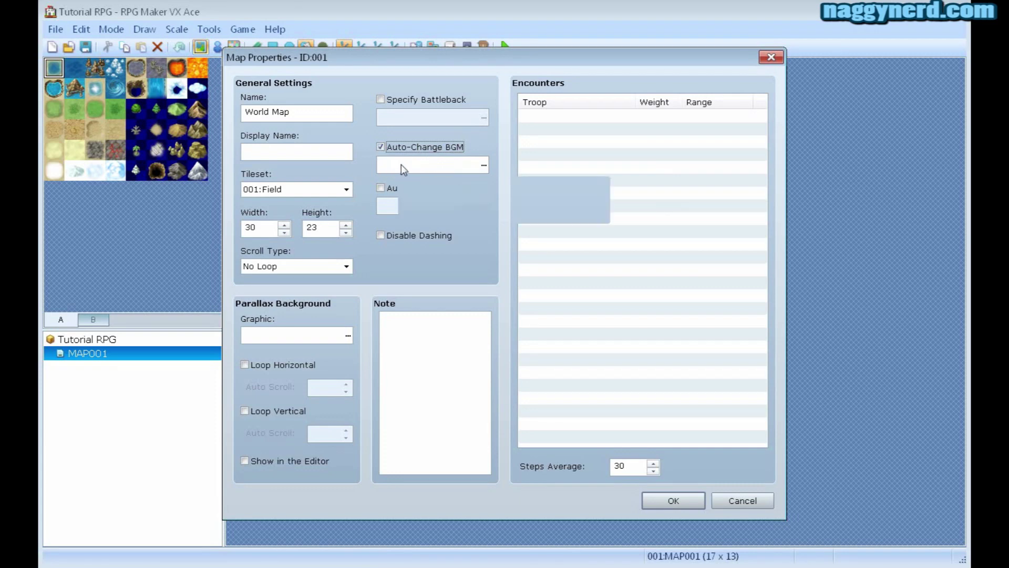
- Assign Field2 at about 85% volume as the map BGM, then untick Auto-Change BGM
click(486, 166)
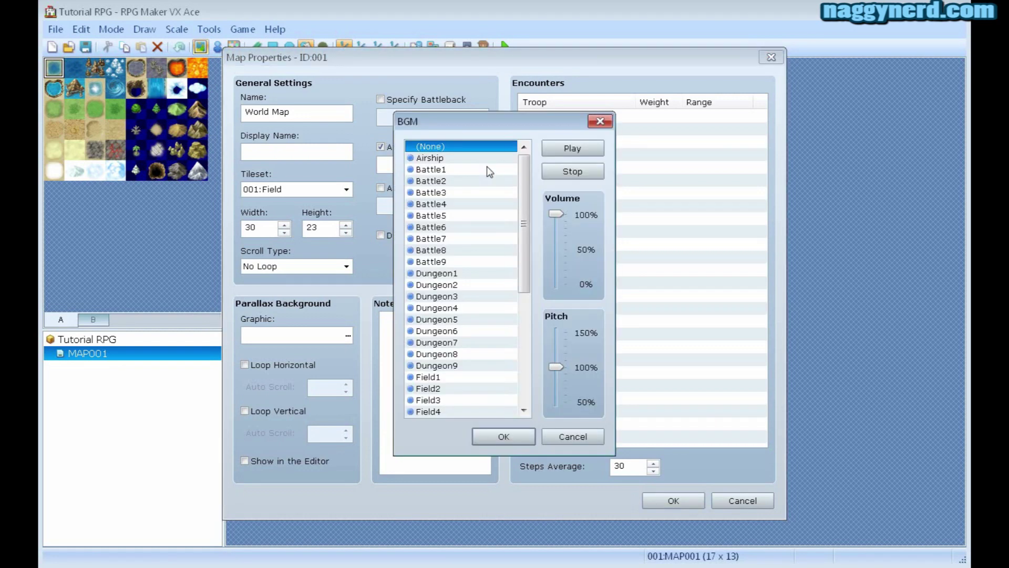
drag(486, 118, 497, 121)
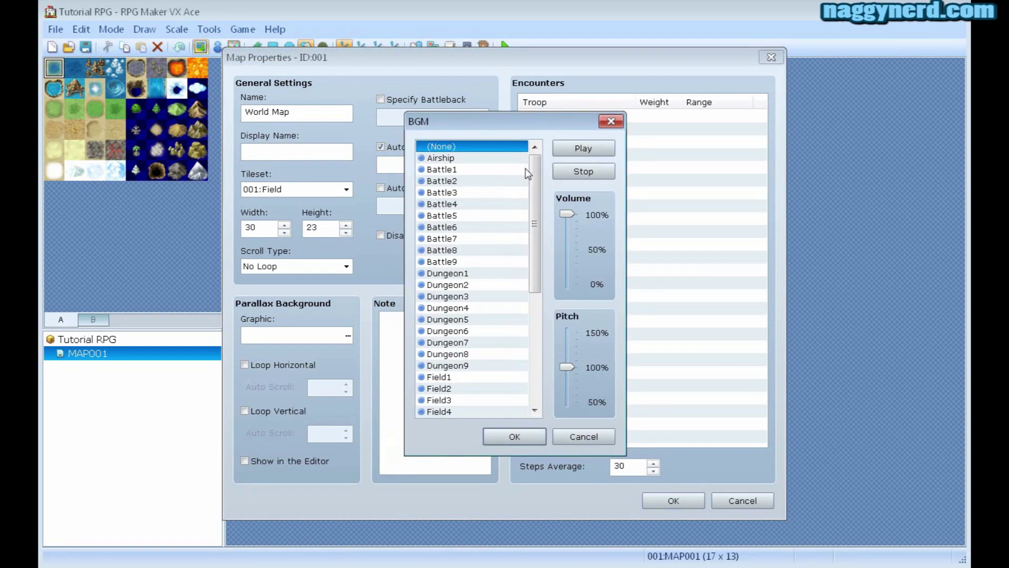
drag(534, 173, 539, 249)
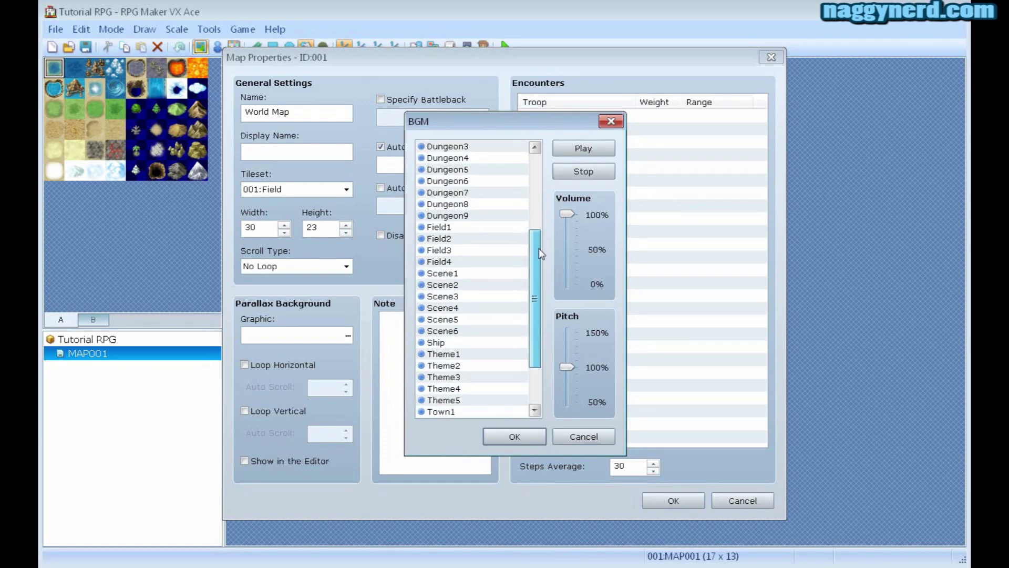
click(439, 239)
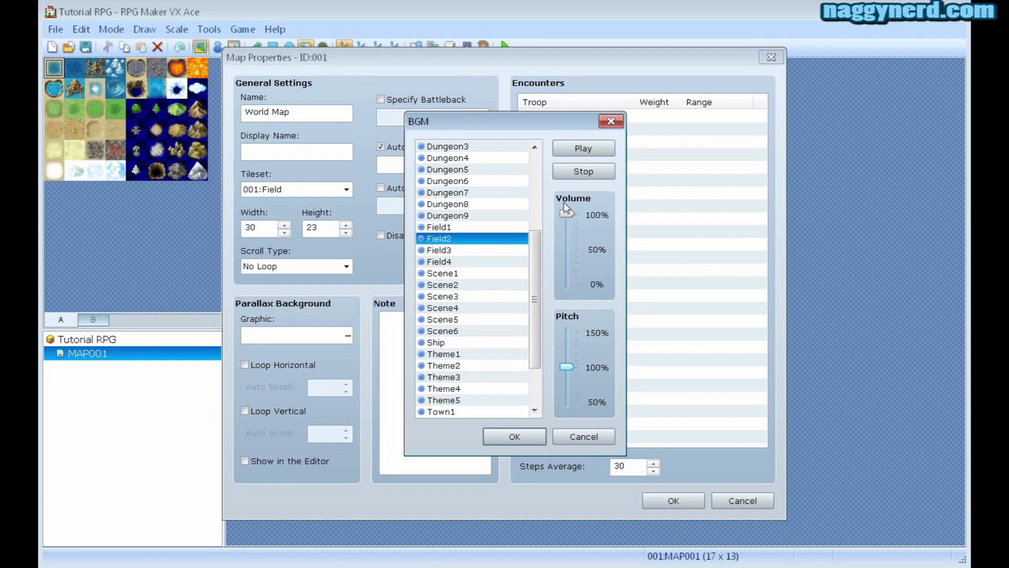
mouse_move(565, 214)
mouse_down()
mouse_move(556, 250)
mouse_move(559, 216)
mouse_up()
click(514, 437)
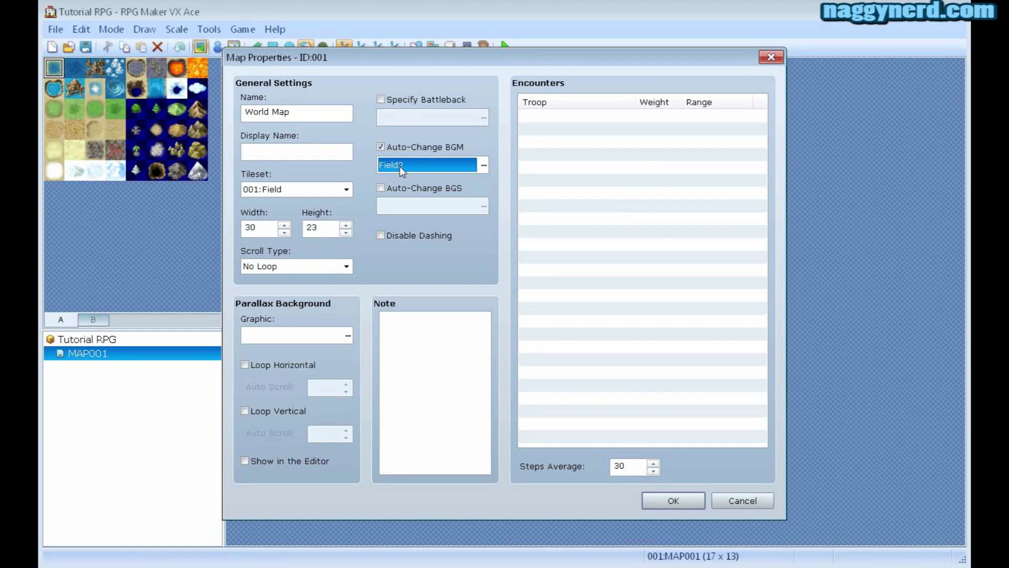
click(380, 147)
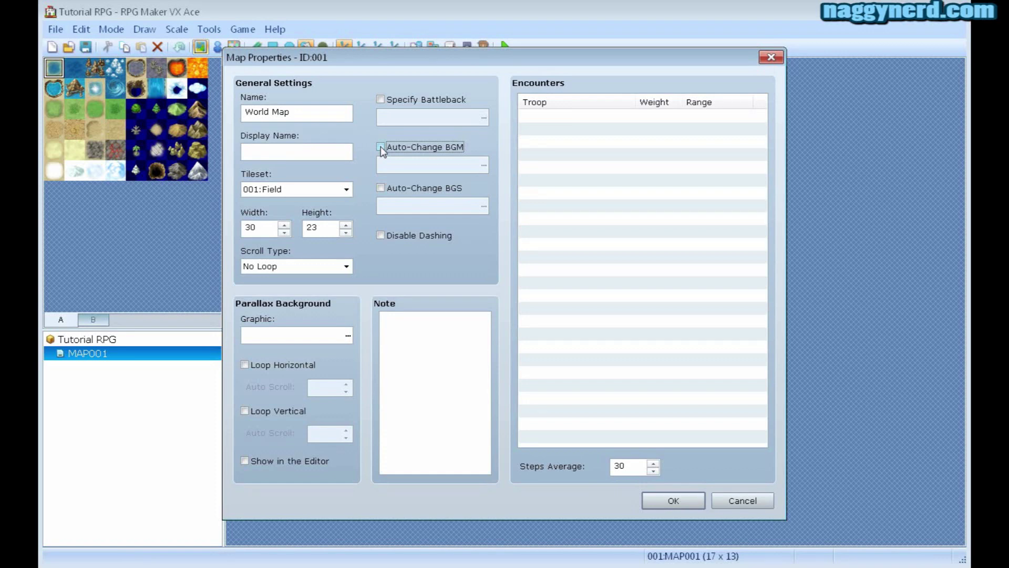
- Re-enable Auto-Change BGM, enable Auto-Change BGS, audition Drips through Wind, and cancel without choosing
click(381, 147)
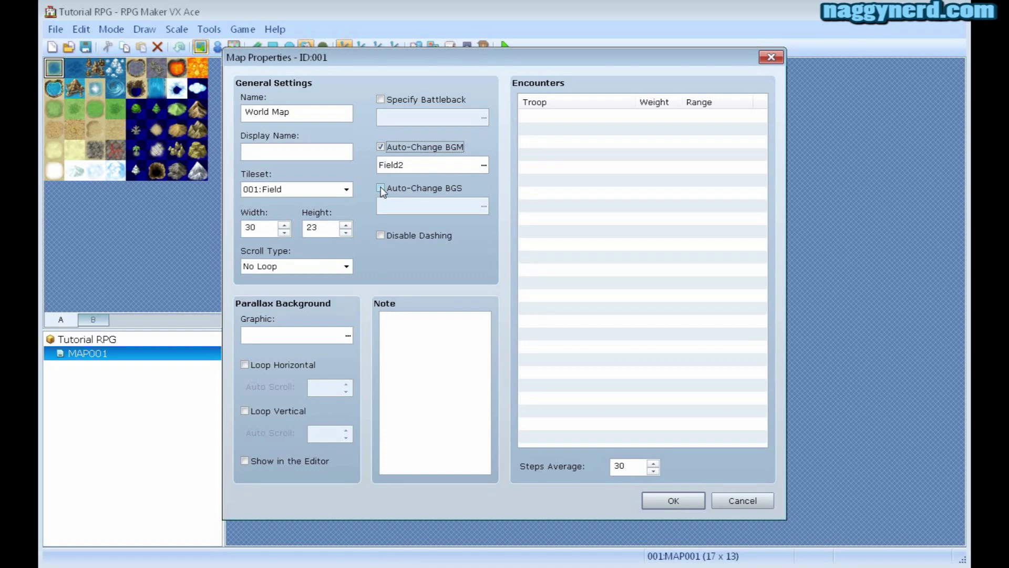
click(437, 190)
click(483, 208)
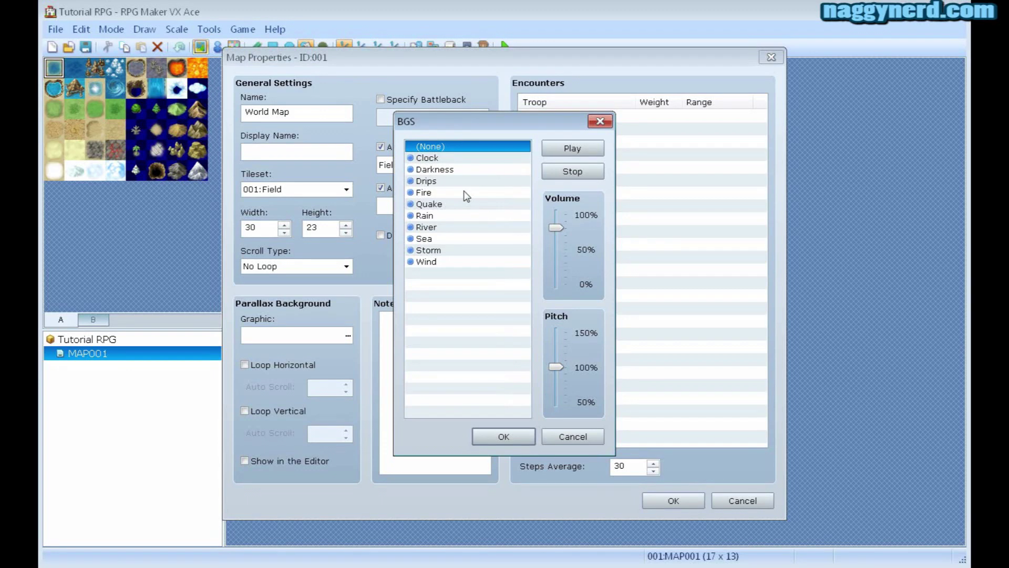
click(436, 182)
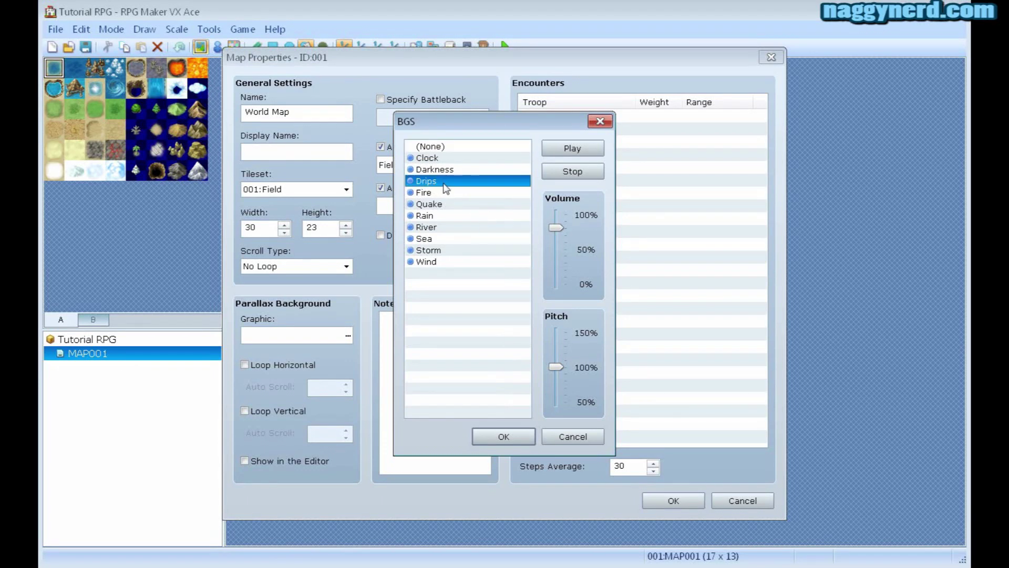
click(444, 194)
click(443, 205)
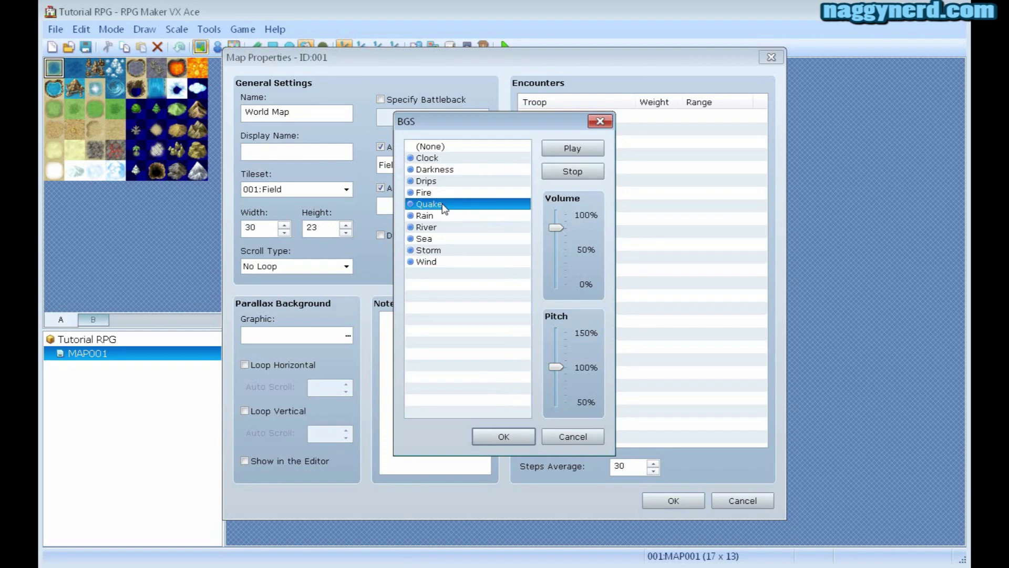
click(443, 216)
click(442, 228)
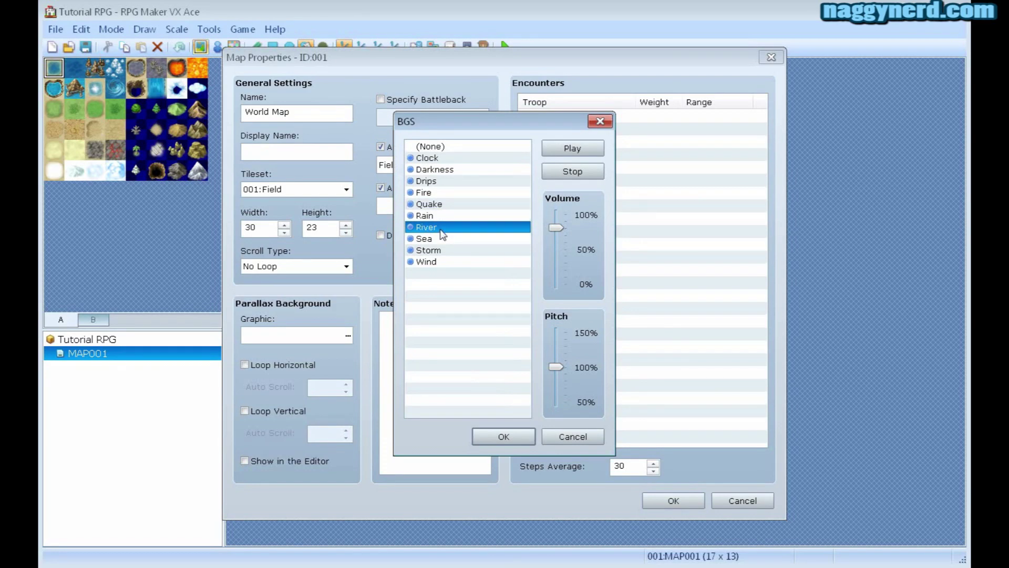
click(440, 238)
click(443, 251)
click(444, 263)
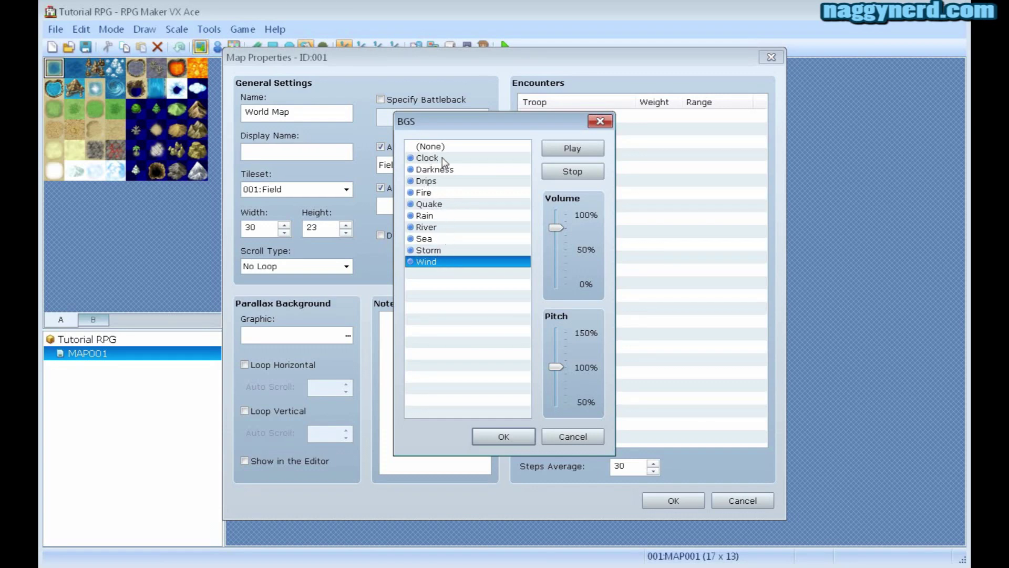
click(579, 436)
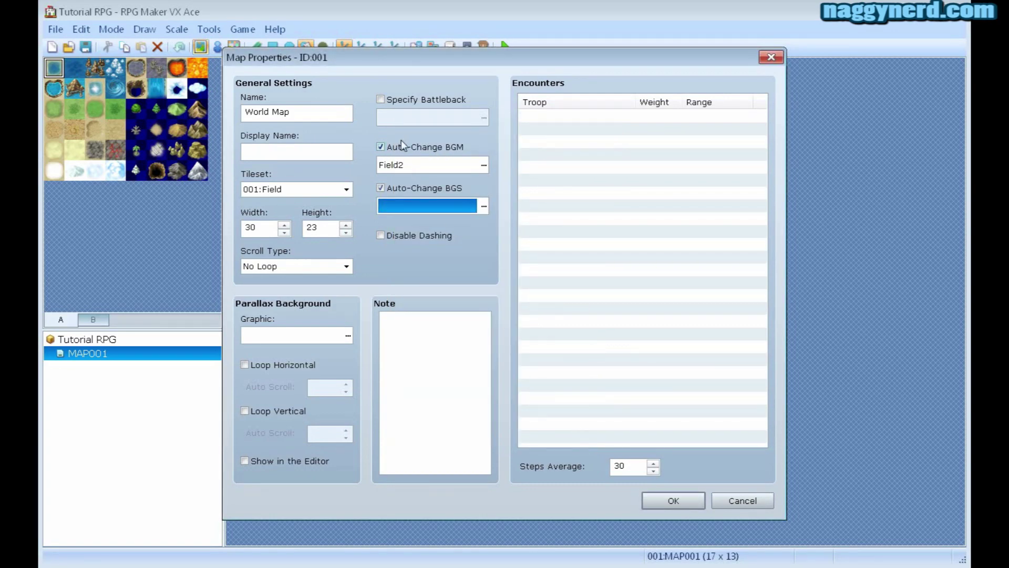
- Enable a custom battleback and pick Ship as its floor after previewing several floors
click(386, 101)
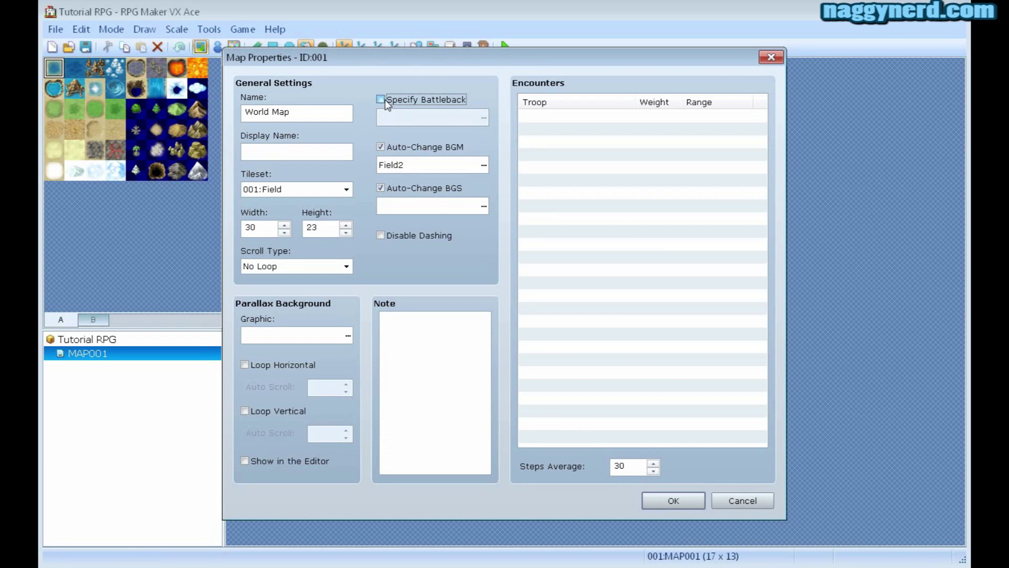
click(380, 100)
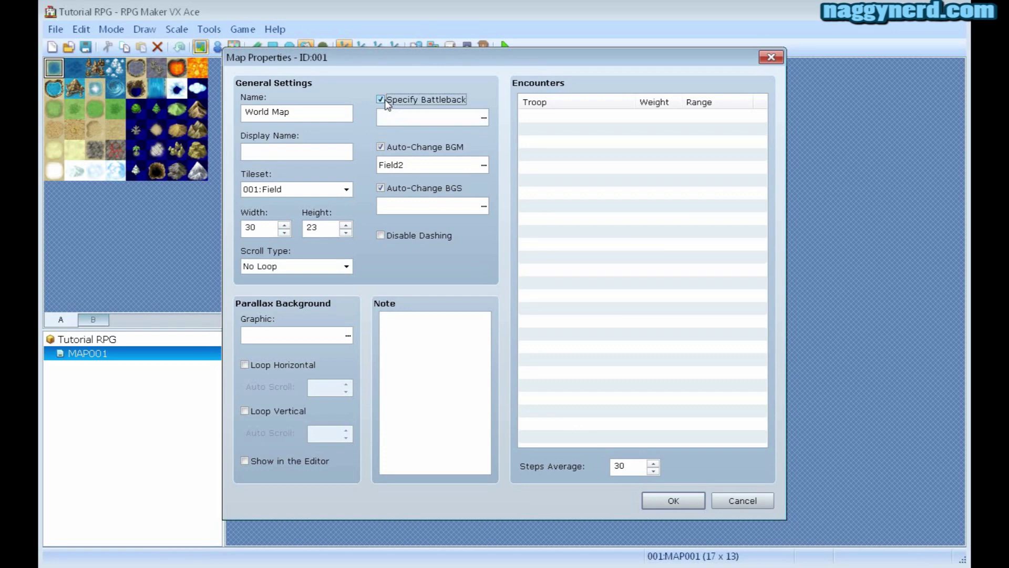
click(484, 118)
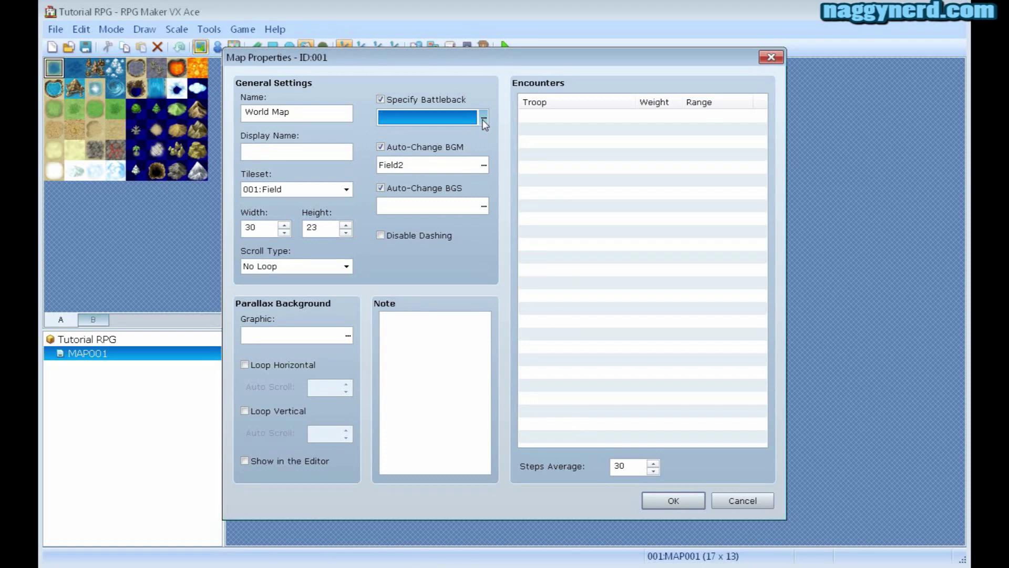
click(483, 119)
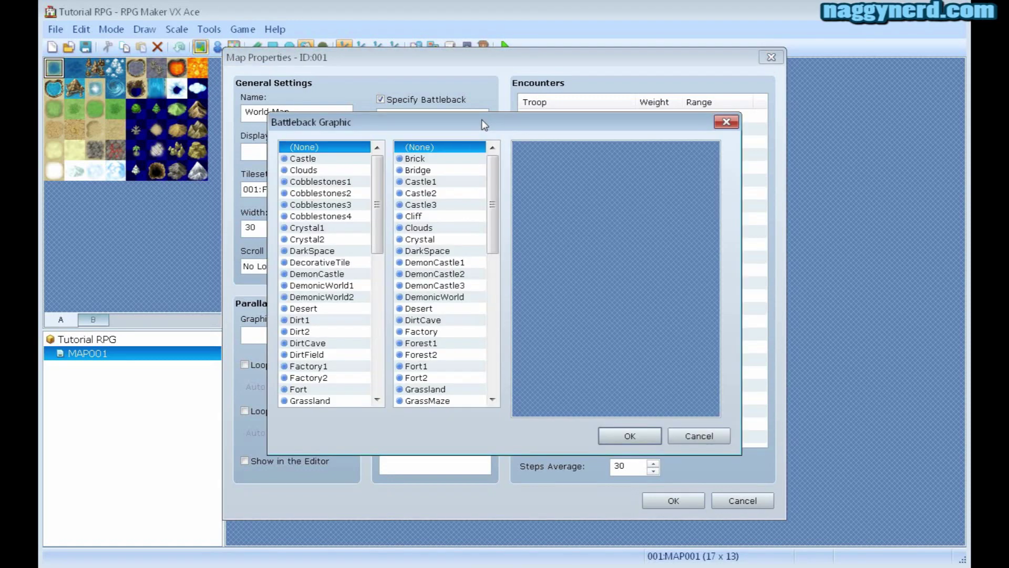
click(331, 159)
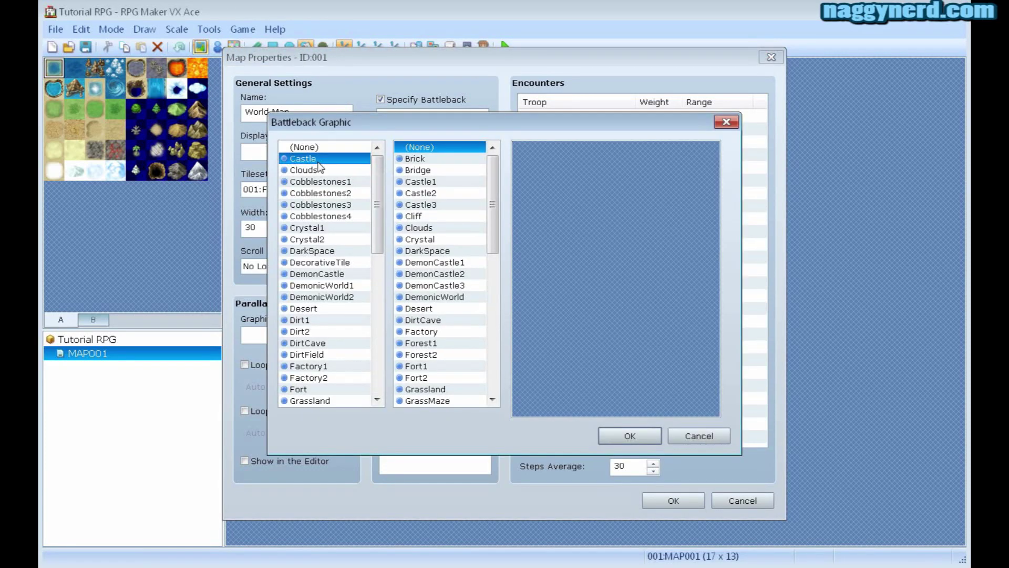
click(320, 182)
click(319, 194)
click(321, 204)
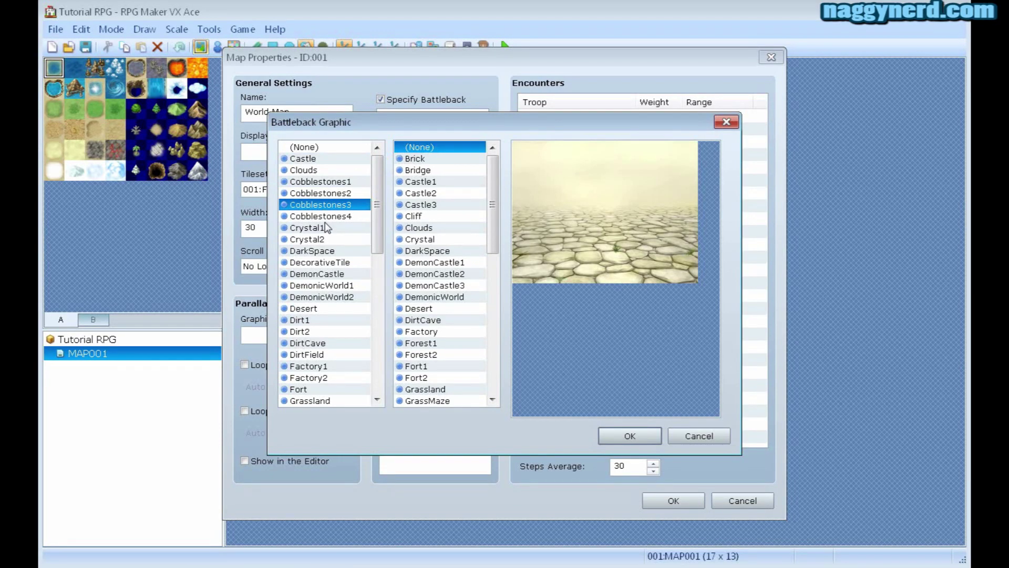
drag(376, 209, 371, 342)
click(337, 347)
click(338, 325)
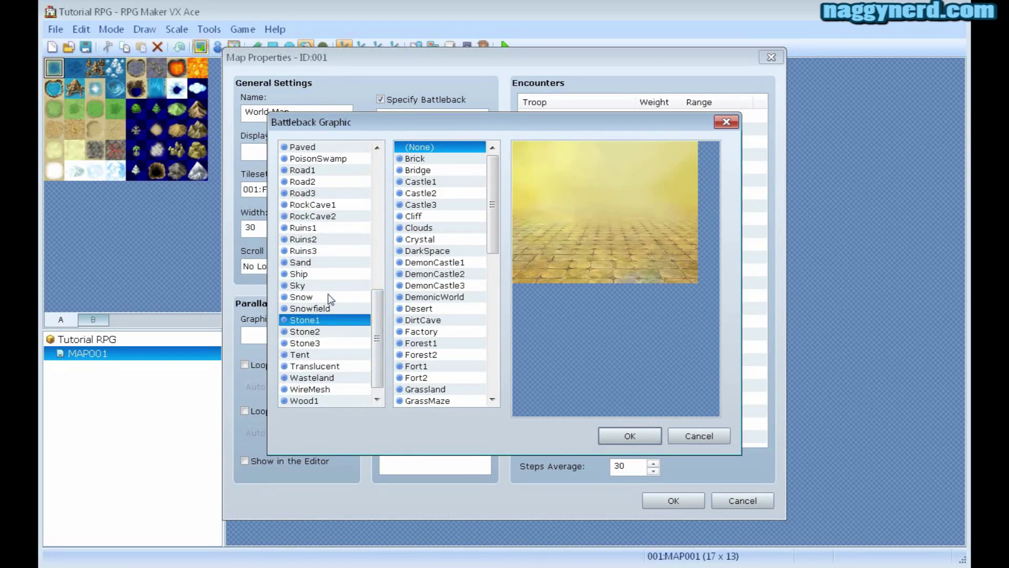
click(330, 298)
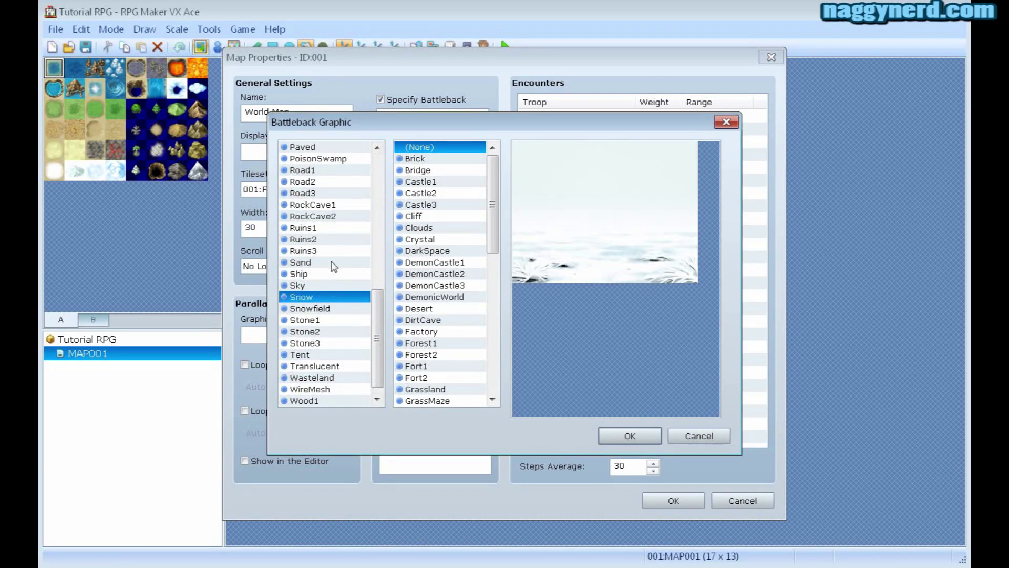
click(326, 275)
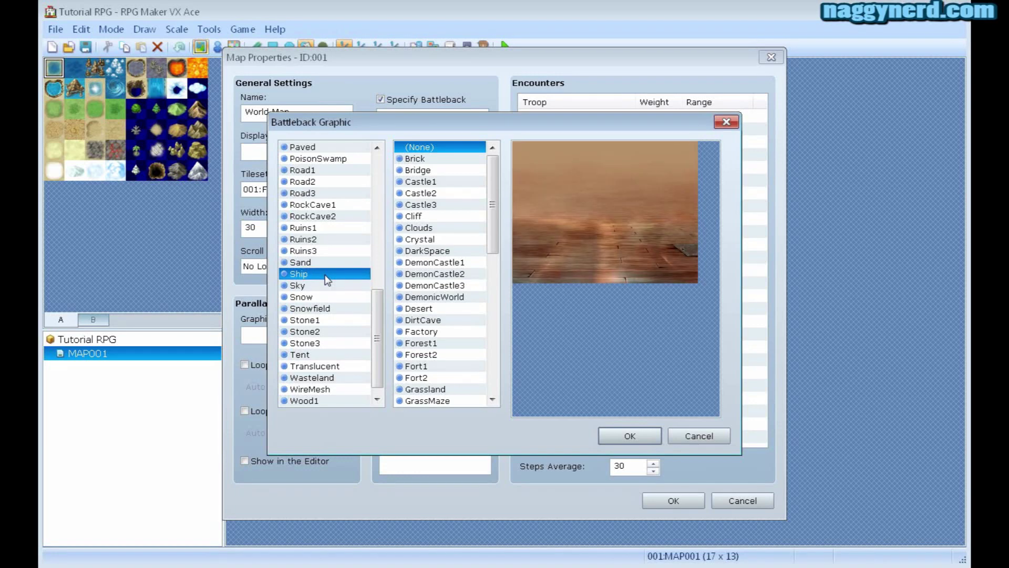
- Choose Factory as the battleback wall, confirm, and apply the World Map properties
click(424, 240)
click(429, 261)
click(431, 273)
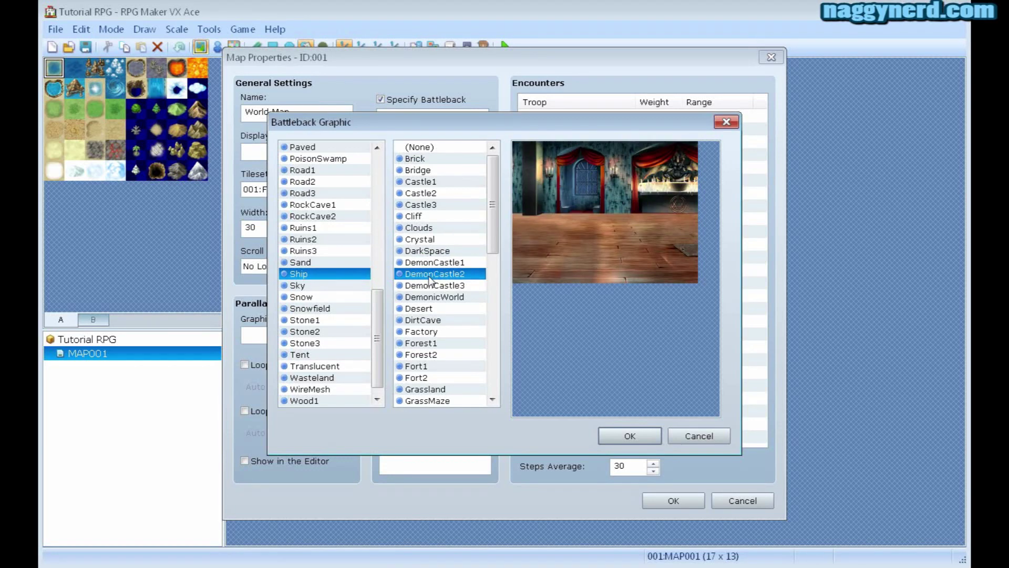
click(432, 297)
click(431, 309)
click(432, 332)
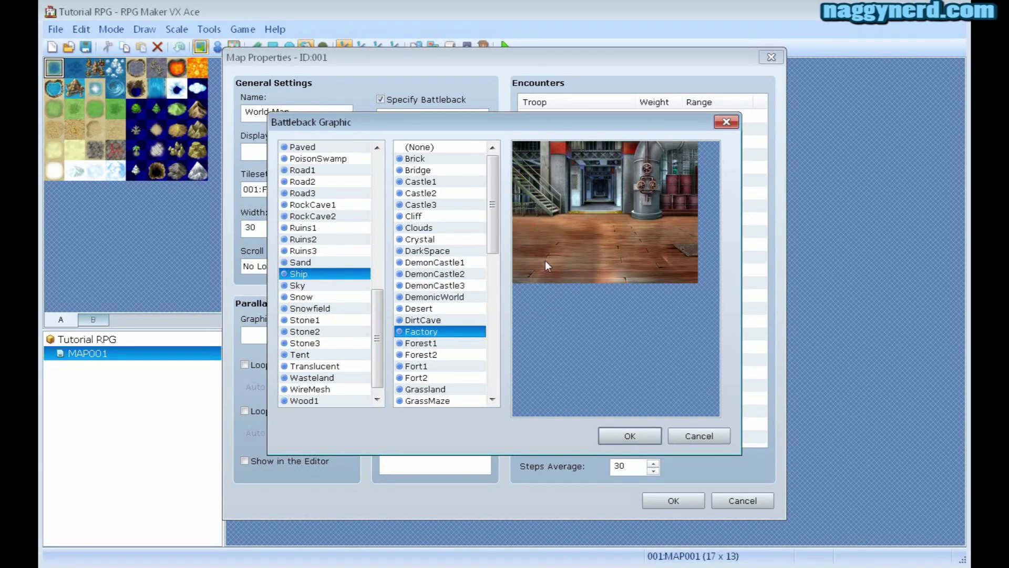
click(640, 430)
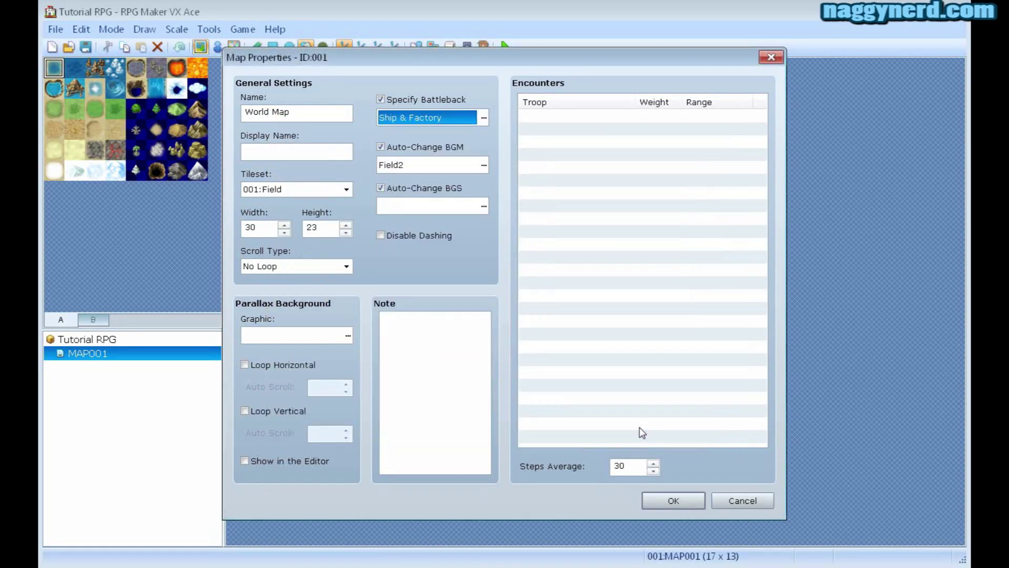
click(681, 507)
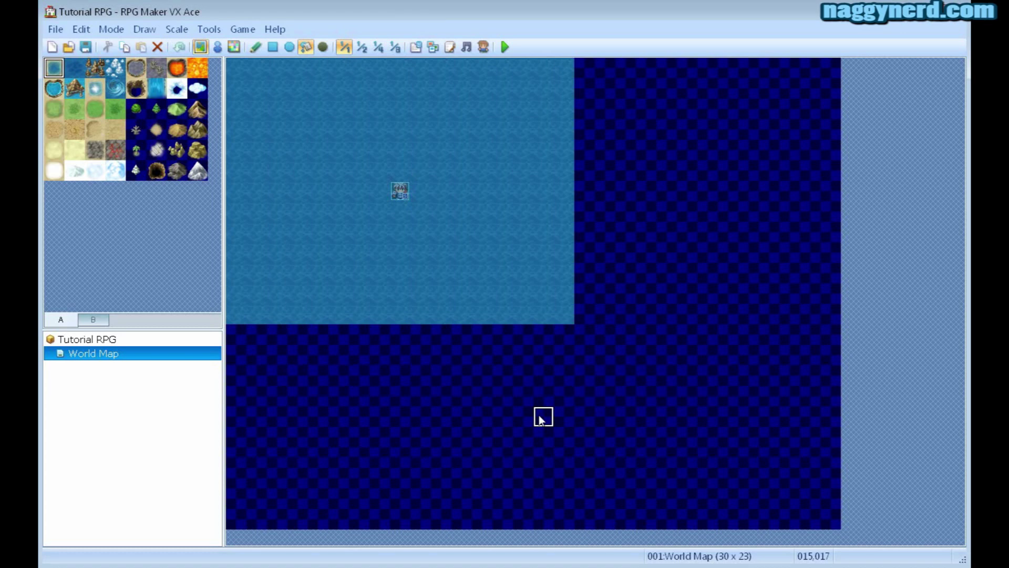
- Cover the entire 30 x 23 map with a Grassland rectangle
click(271, 49)
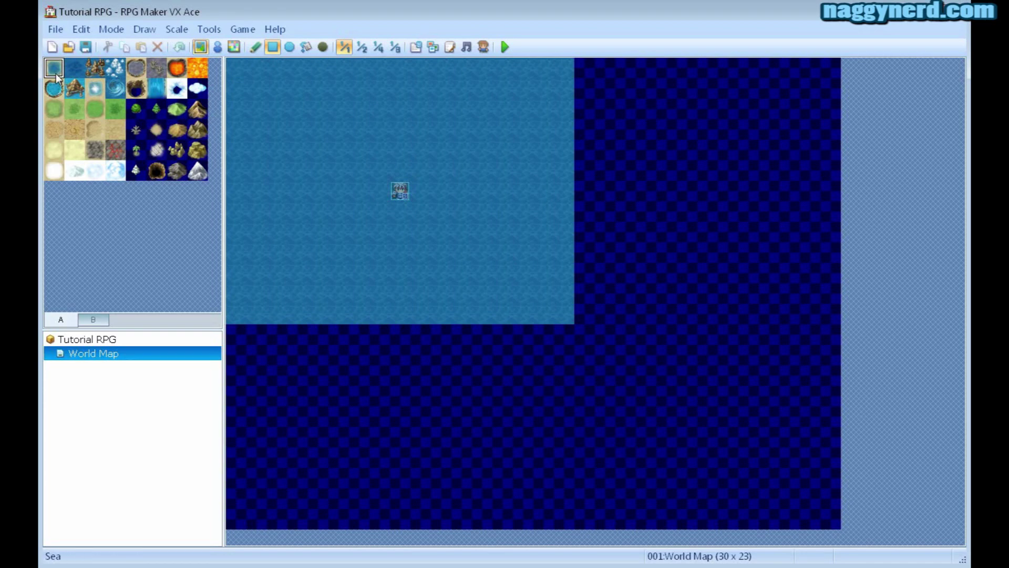
click(60, 107)
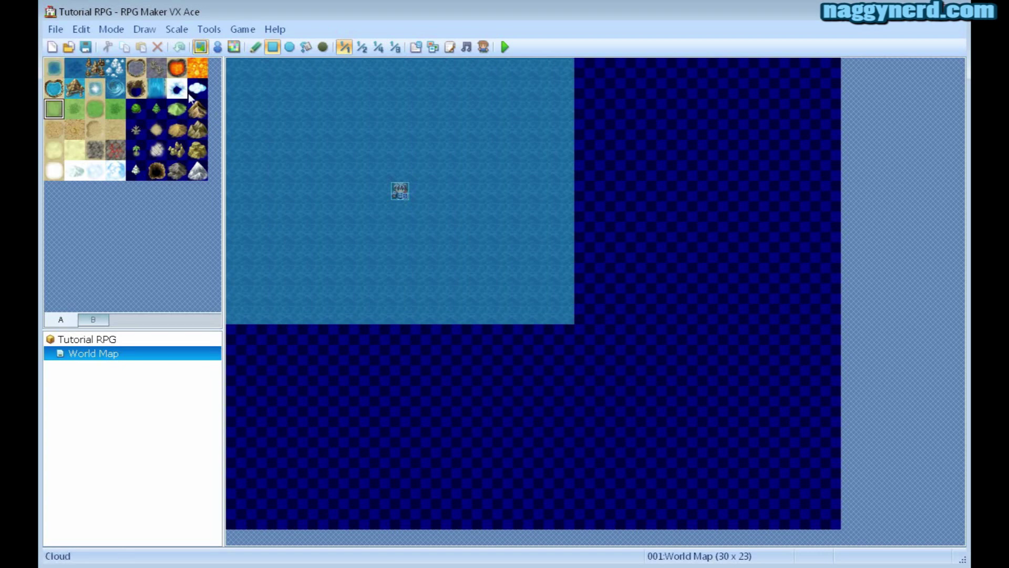
drag(233, 66, 847, 529)
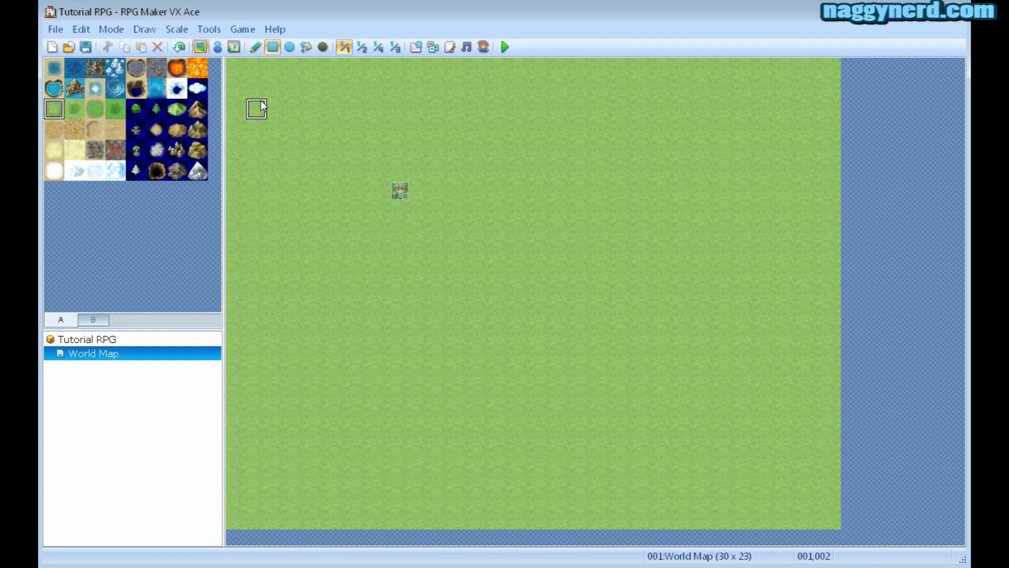
click(289, 47)
- Draw an oval Sea pond, fill the grass with sand, then flood the whole map with Sea
click(54, 67)
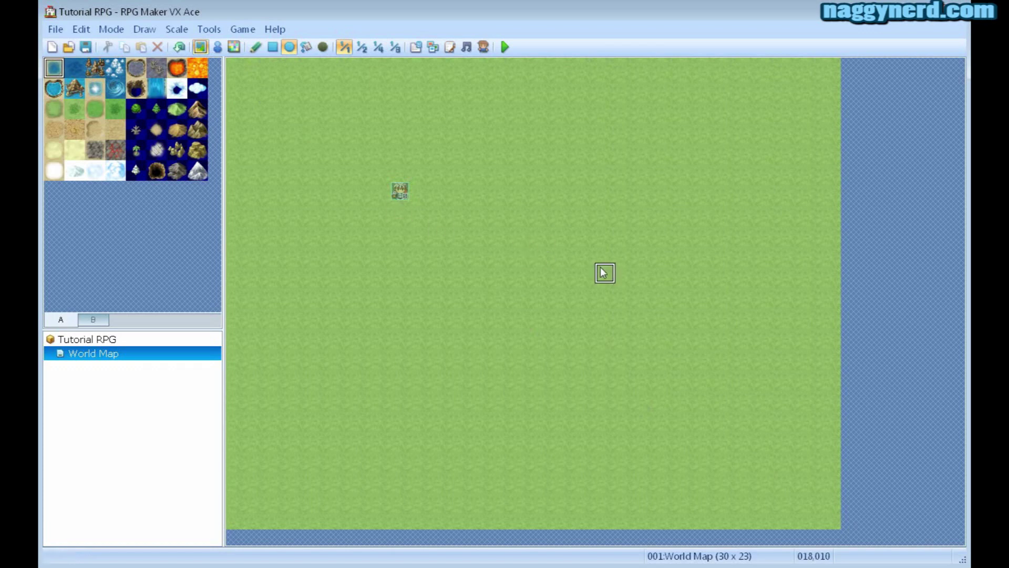
mouse_move(480, 189)
mouse_down()
mouse_move(642, 320)
mouse_move(723, 324)
mouse_move(695, 384)
mouse_up()
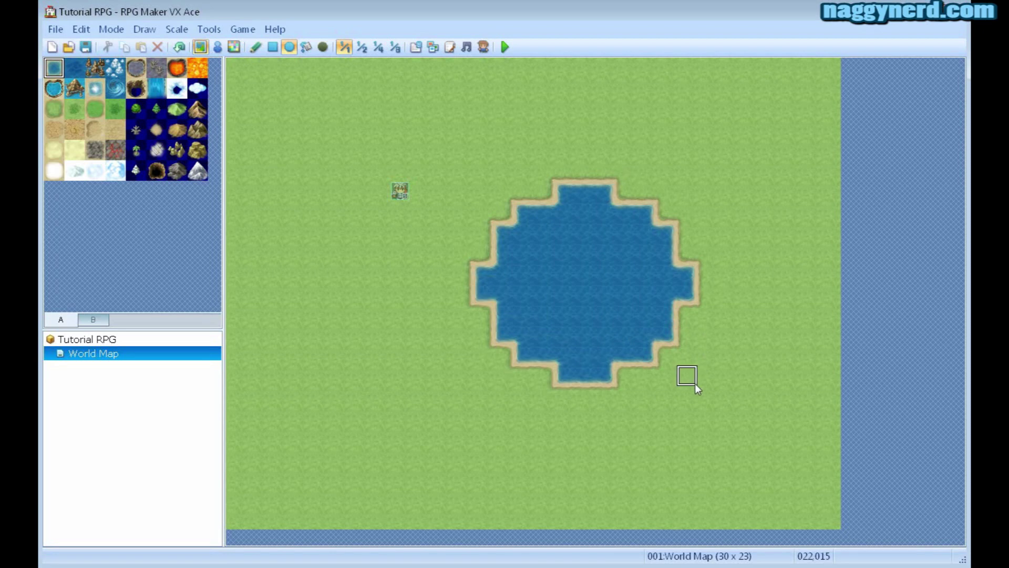
click(306, 47)
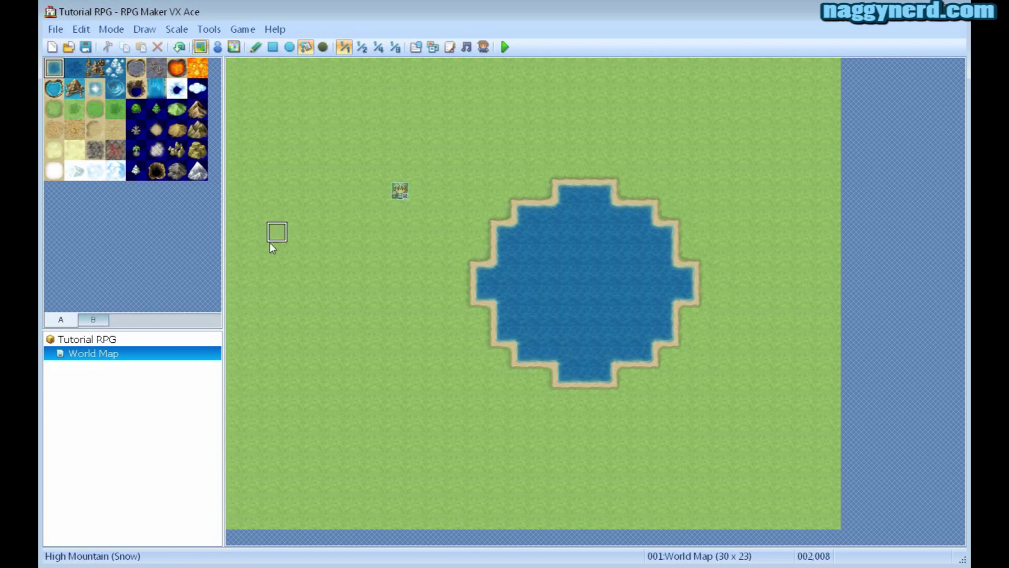
click(61, 135)
click(400, 230)
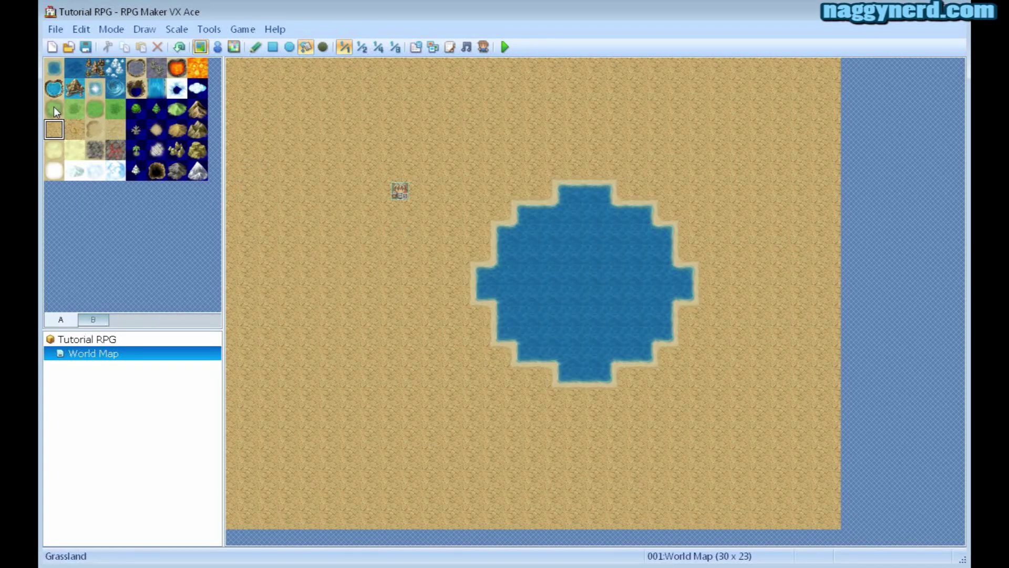
click(53, 69)
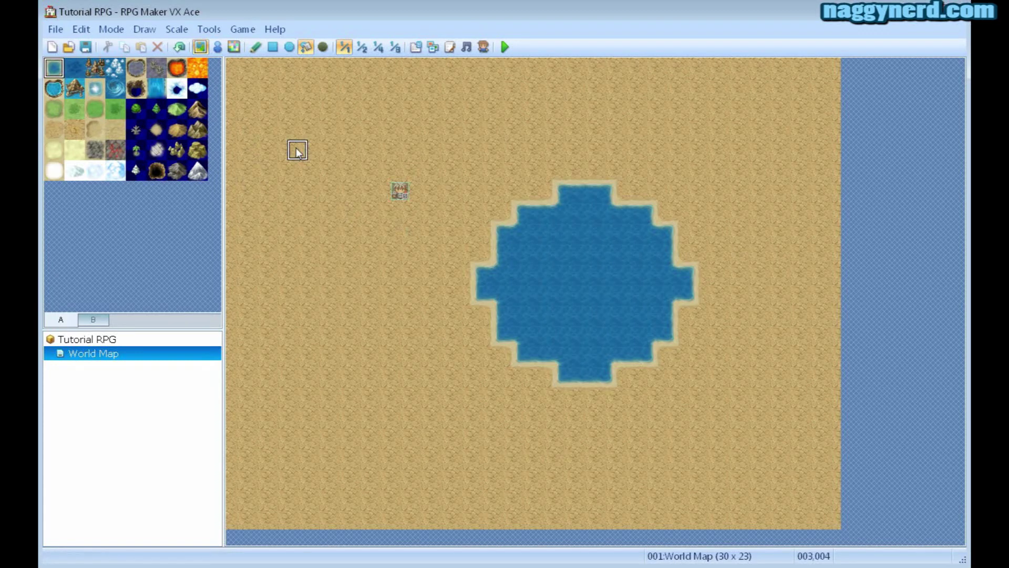
click(483, 148)
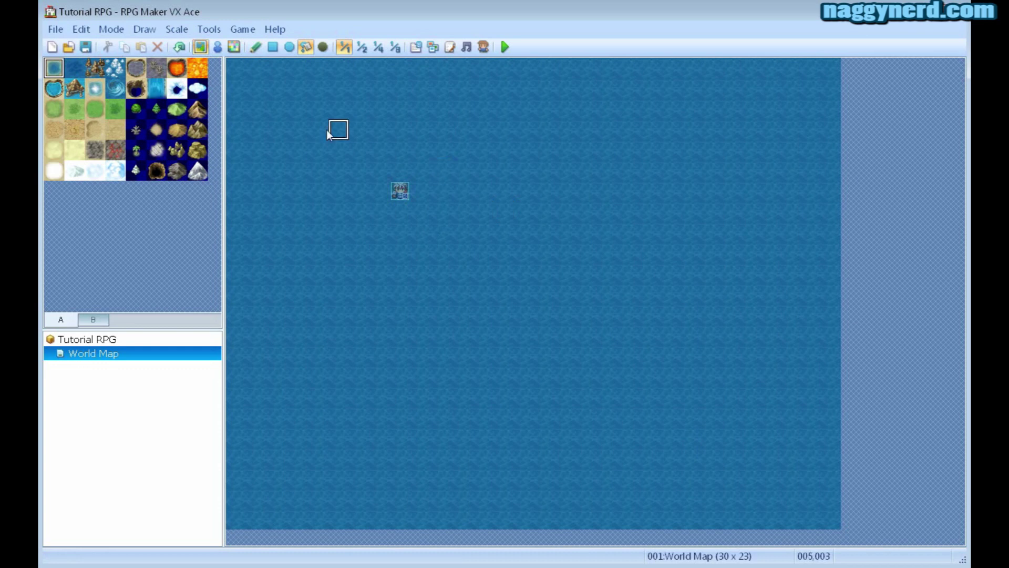
- Paint a freehand Grassland island on the sea with the Pencil and fill its coastline notch
click(260, 48)
click(54, 109)
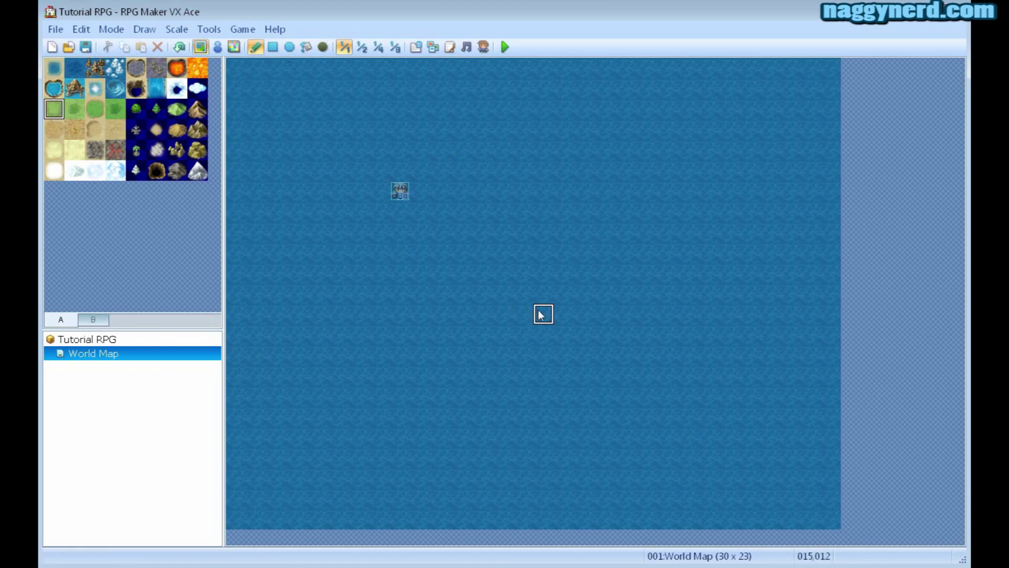
mouse_move(542, 315)
mouse_down()
mouse_move(575, 287)
mouse_move(503, 316)
mouse_move(460, 215)
mouse_move(518, 244)
mouse_move(527, 315)
mouse_move(445, 312)
mouse_move(461, 282)
mouse_move(456, 293)
mouse_move(514, 282)
mouse_move(549, 259)
mouse_move(596, 257)
mouse_move(540, 185)
mouse_move(616, 250)
mouse_move(596, 243)
mouse_move(551, 258)
mouse_move(525, 178)
mouse_move(559, 226)
mouse_move(586, 215)
mouse_move(553, 242)
mouse_move(579, 225)
mouse_move(634, 260)
mouse_move(579, 177)
mouse_move(617, 218)
mouse_move(468, 179)
mouse_move(345, 166)
mouse_move(391, 148)
mouse_move(386, 170)
mouse_move(347, 160)
mouse_move(395, 182)
mouse_move(429, 235)
mouse_move(323, 127)
mouse_move(353, 155)
mouse_move(342, 176)
mouse_move(307, 138)
mouse_move(297, 180)
mouse_move(318, 115)
mouse_move(373, 162)
mouse_move(429, 151)
mouse_move(408, 139)
mouse_up()
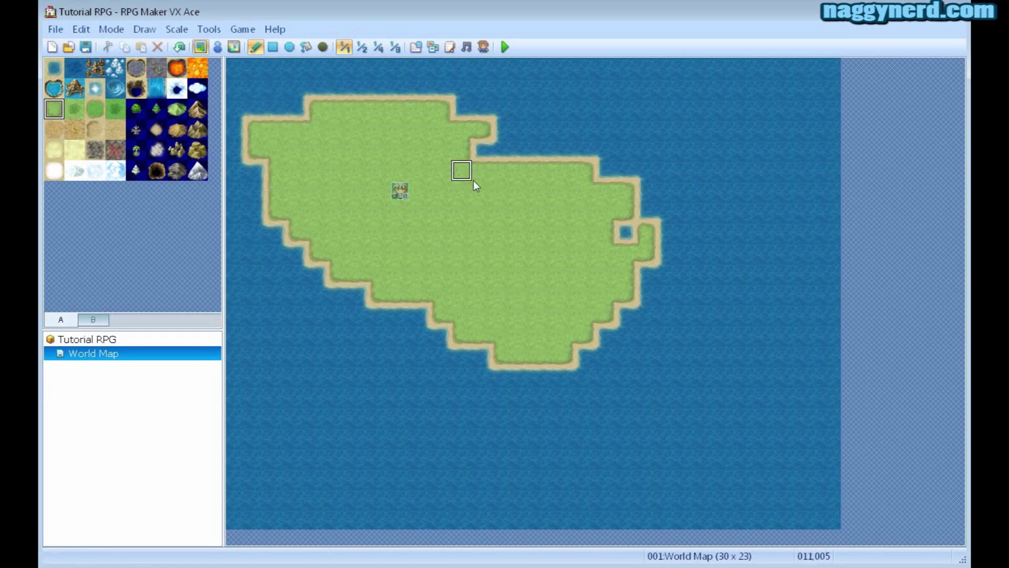
drag(503, 149, 482, 150)
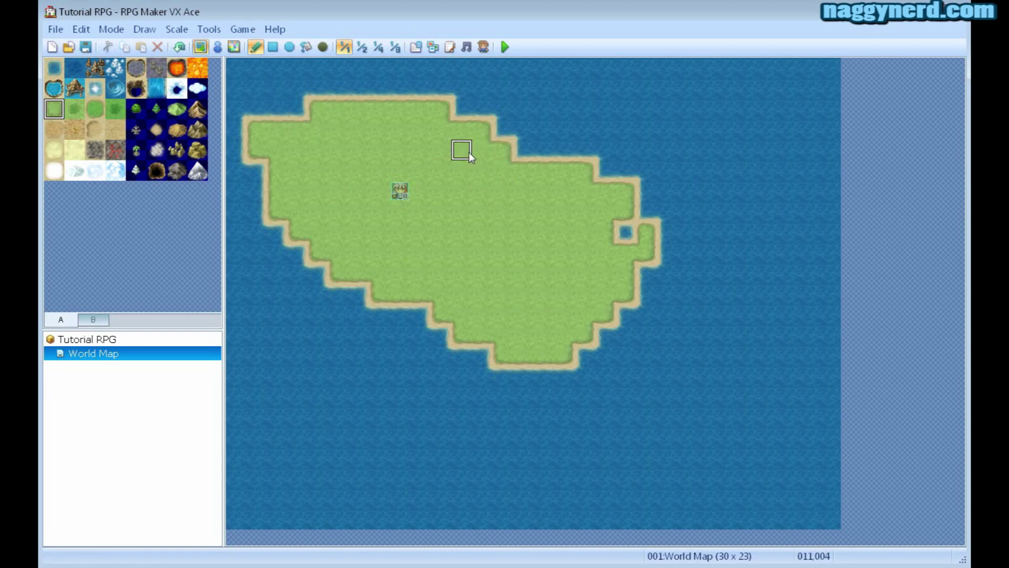
- In Event mode, drag the player start sprite to the middle of the island
click(218, 48)
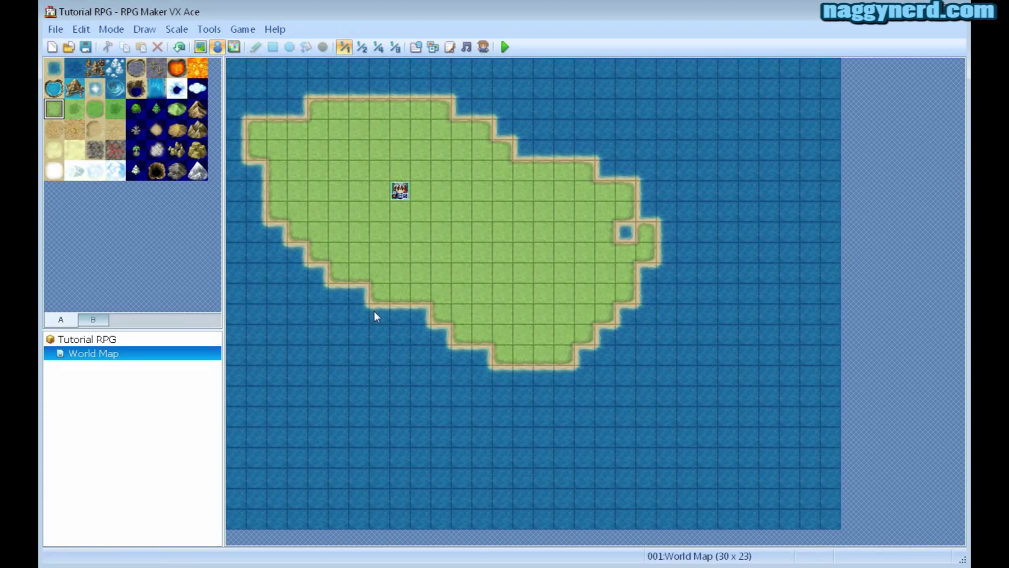
click(646, 211)
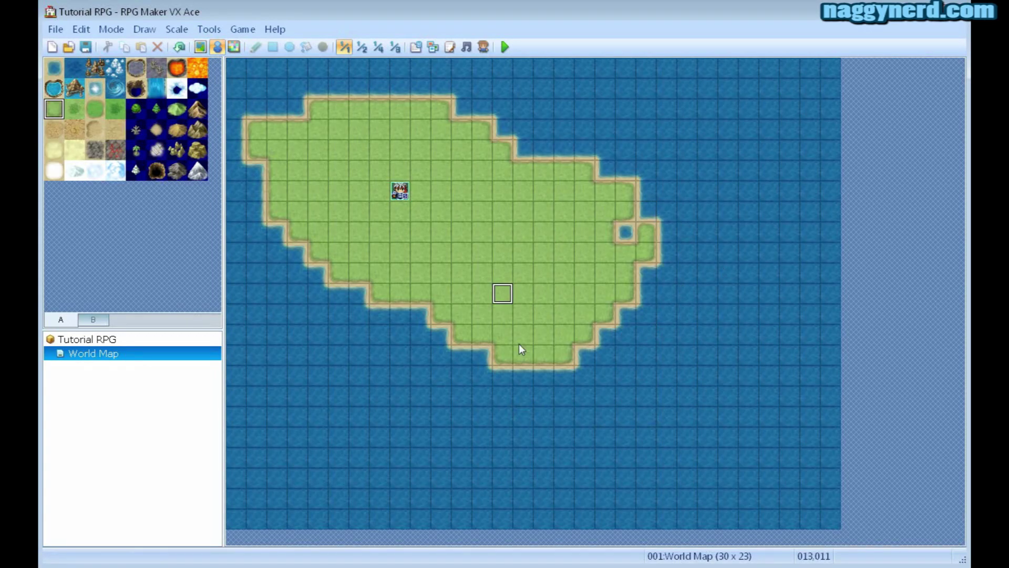
click(503, 293)
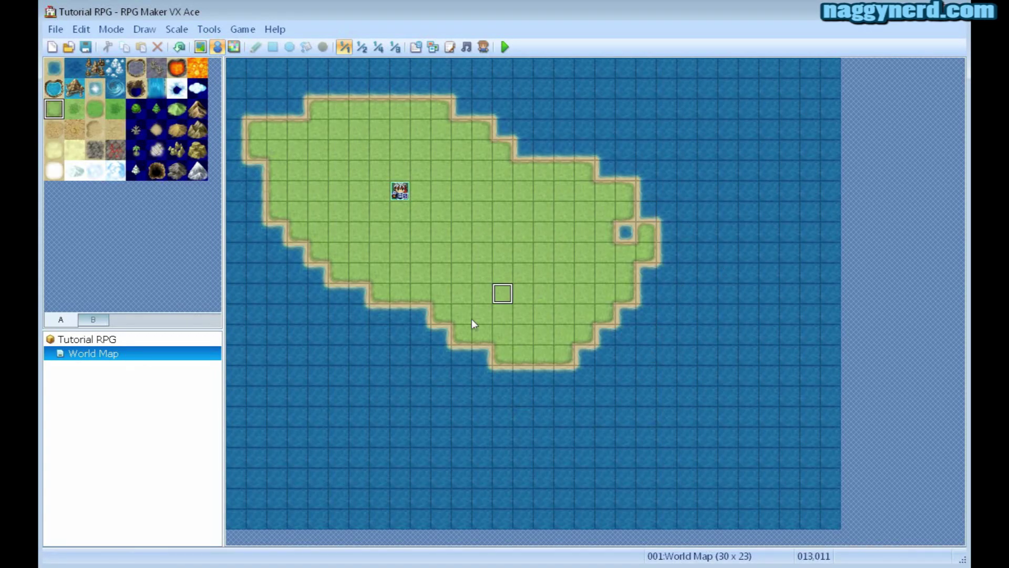
drag(405, 194, 504, 197)
click(504, 232)
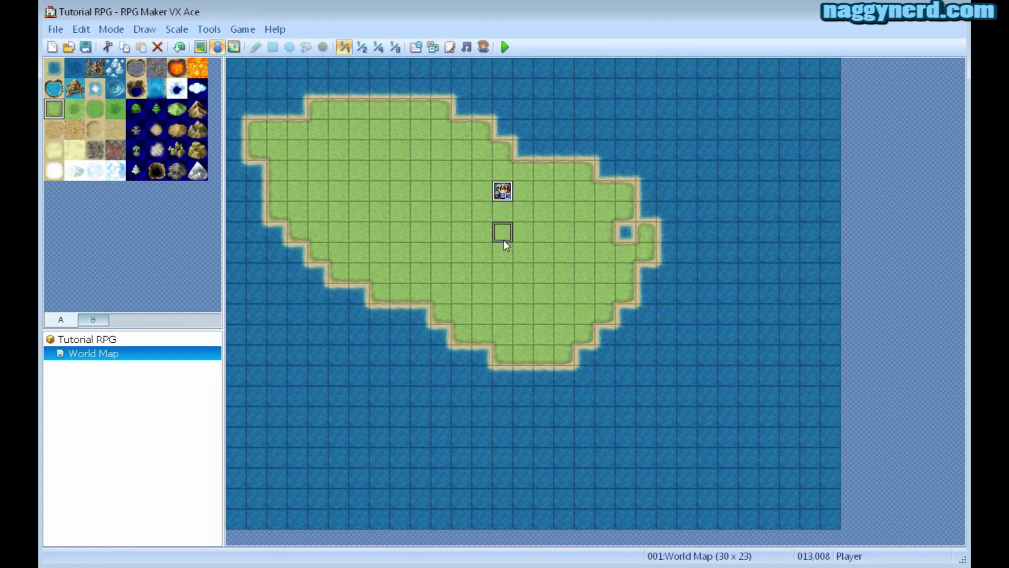
drag(503, 240, 484, 219)
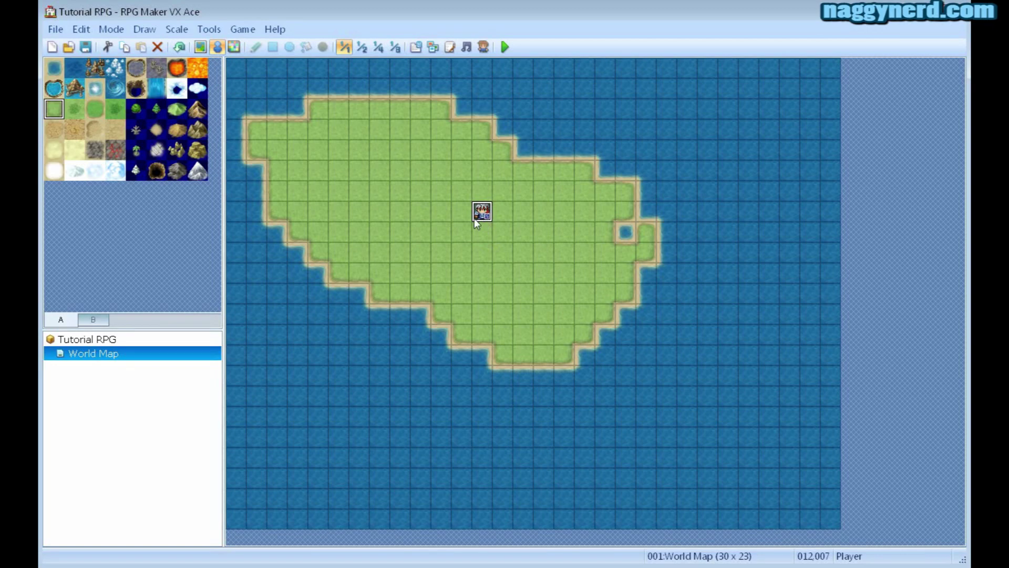
right_click(464, 217)
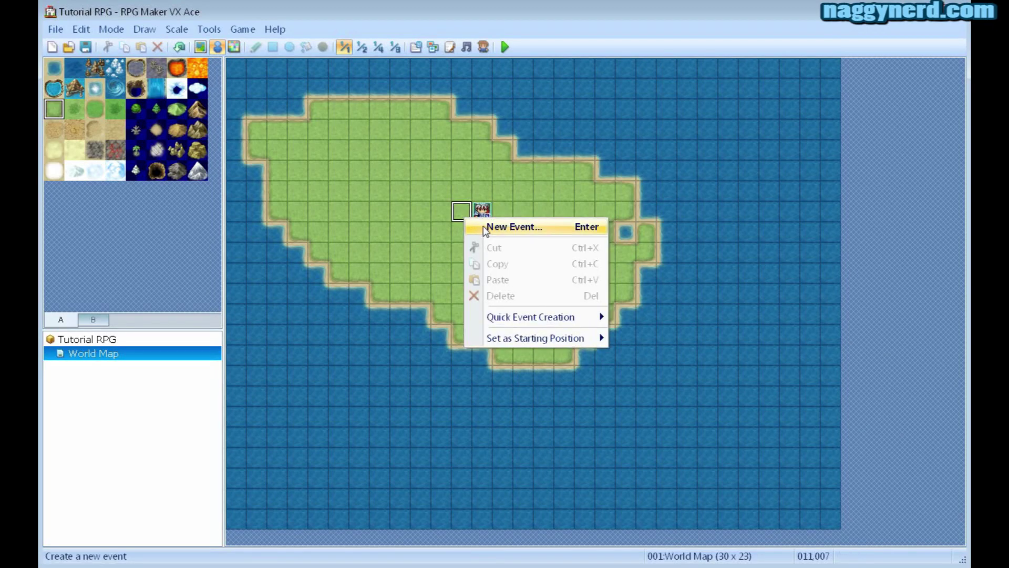
click(445, 214)
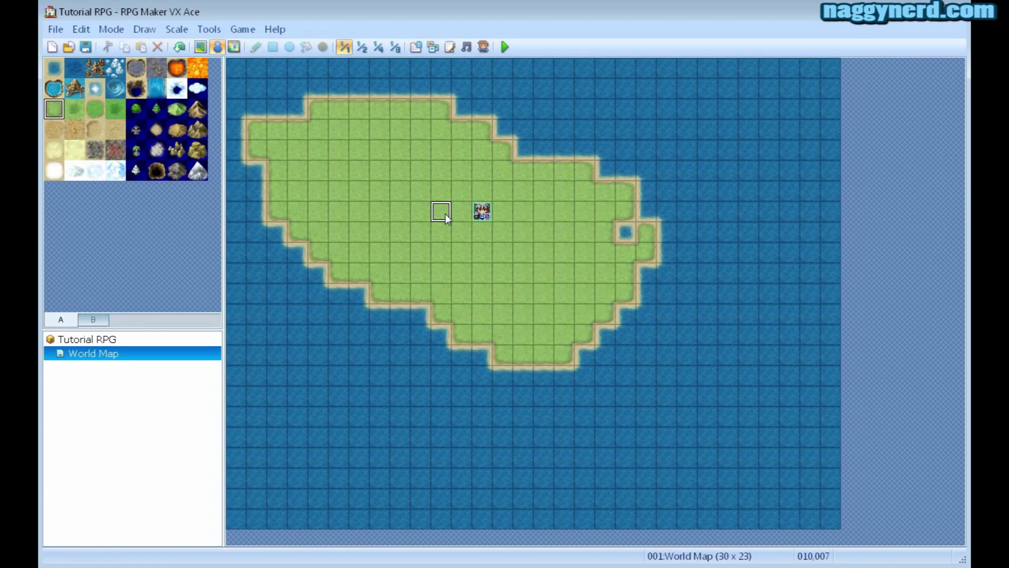
- Select island tiles surrounding the player start, then enter Region editing mode
click(521, 219)
click(520, 178)
click(465, 172)
click(440, 177)
click(446, 213)
click(446, 232)
click(456, 252)
click(486, 253)
click(505, 254)
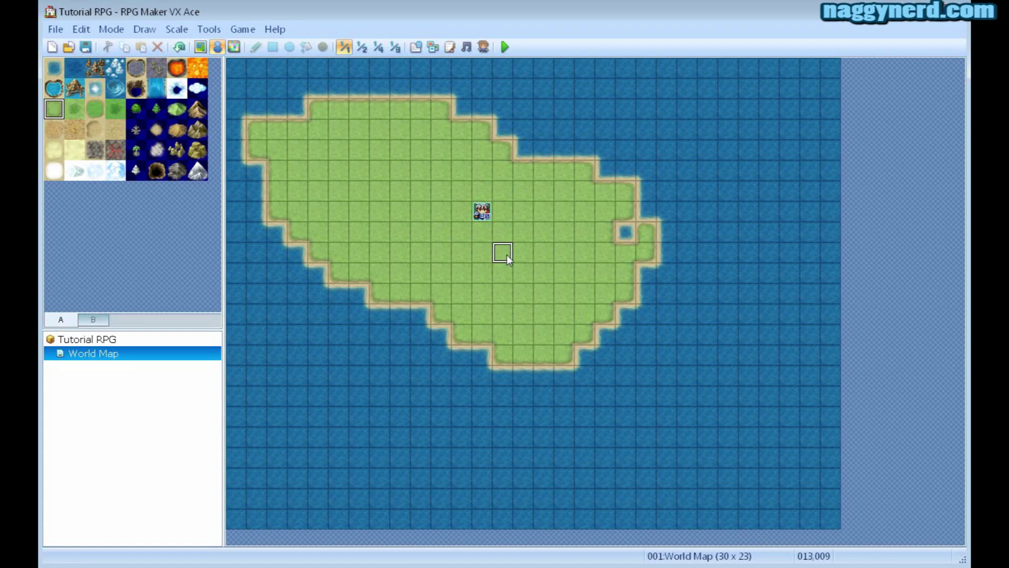
click(238, 45)
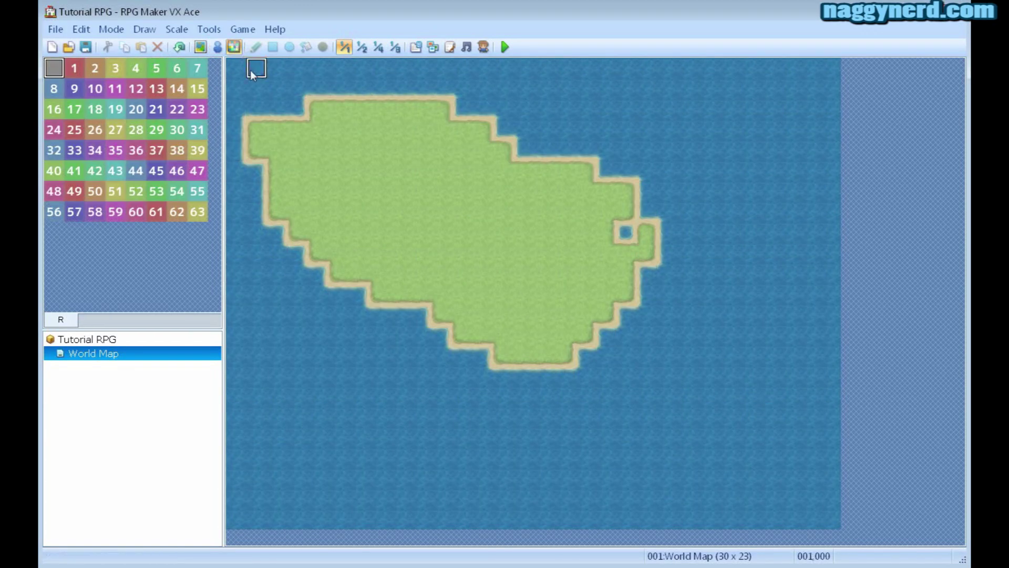
- Paint region 1 in the upper-left, region 2 on the east side and region 3 in the lower-west
click(78, 67)
mouse_move(297, 129)
mouse_down()
mouse_move(301, 151)
mouse_move(334, 153)
mouse_up()
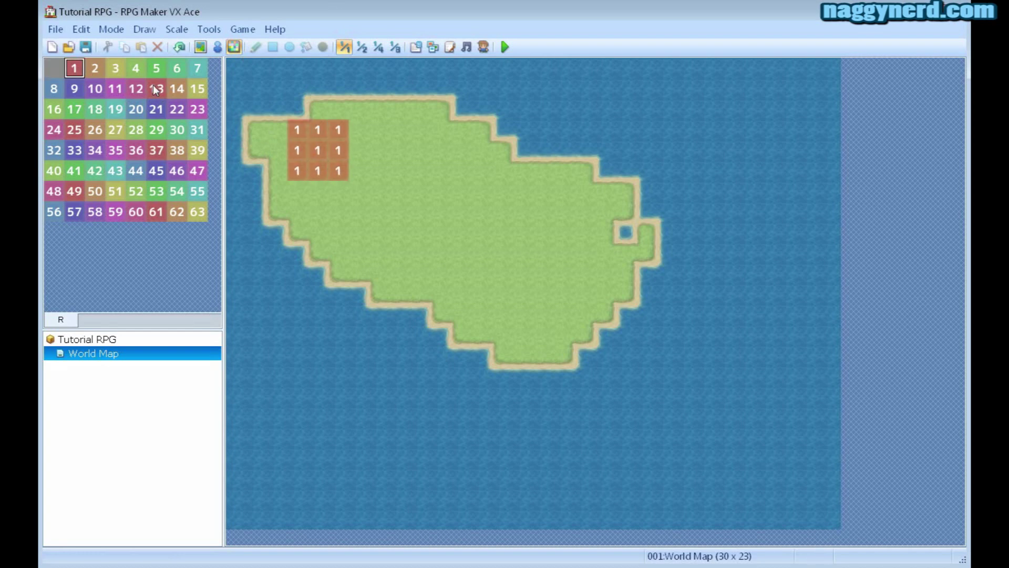
click(94, 68)
drag(607, 252, 554, 201)
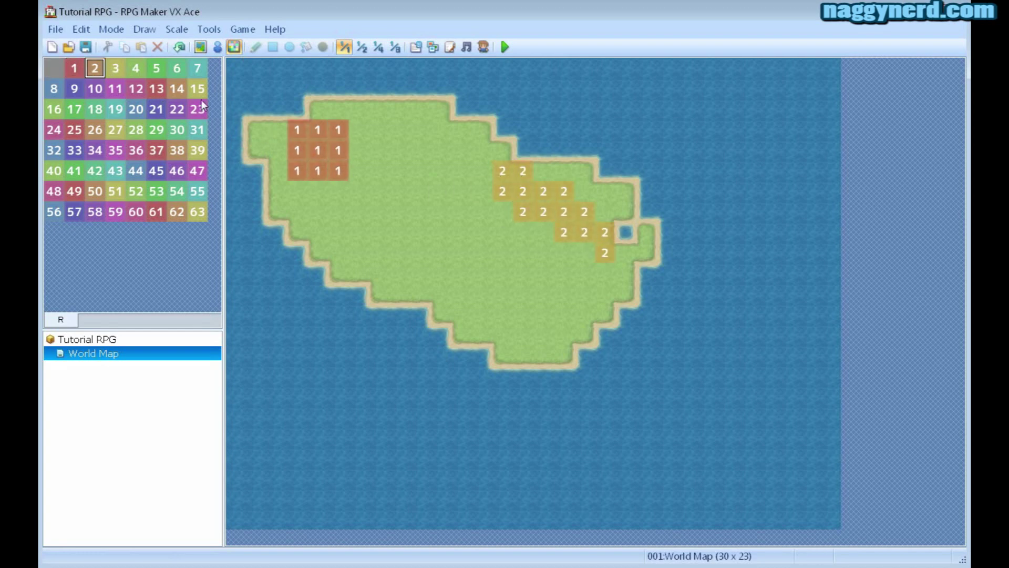
click(115, 68)
mouse_move(422, 293)
mouse_down()
mouse_move(399, 274)
mouse_move(420, 273)
mouse_move(379, 293)
mouse_up()
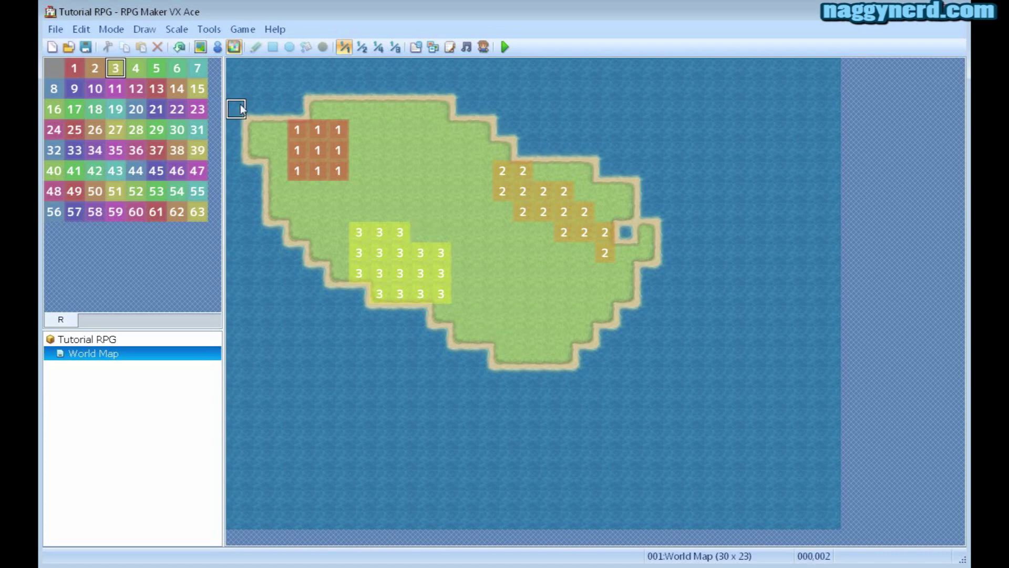
click(199, 50)
- Paint forest tiles over the upper-left and desert tiles across the east side, filling the leftover grass spot
click(136, 109)
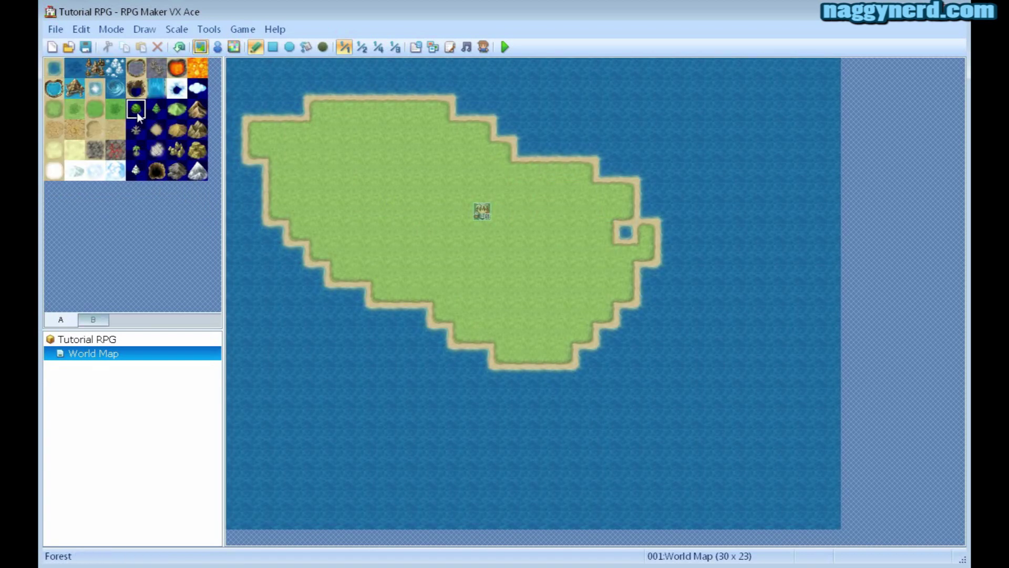
mouse_move(343, 160)
mouse_down()
mouse_move(363, 143)
mouse_move(353, 131)
mouse_move(325, 179)
mouse_move(355, 166)
mouse_move(306, 162)
mouse_move(329, 151)
mouse_move(300, 174)
mouse_move(339, 150)
mouse_up()
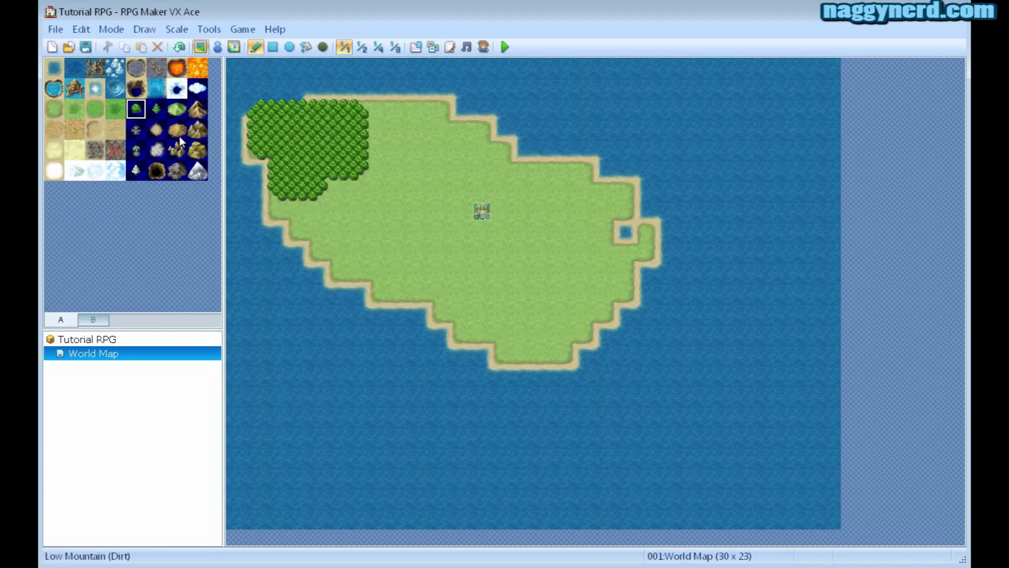
click(54, 129)
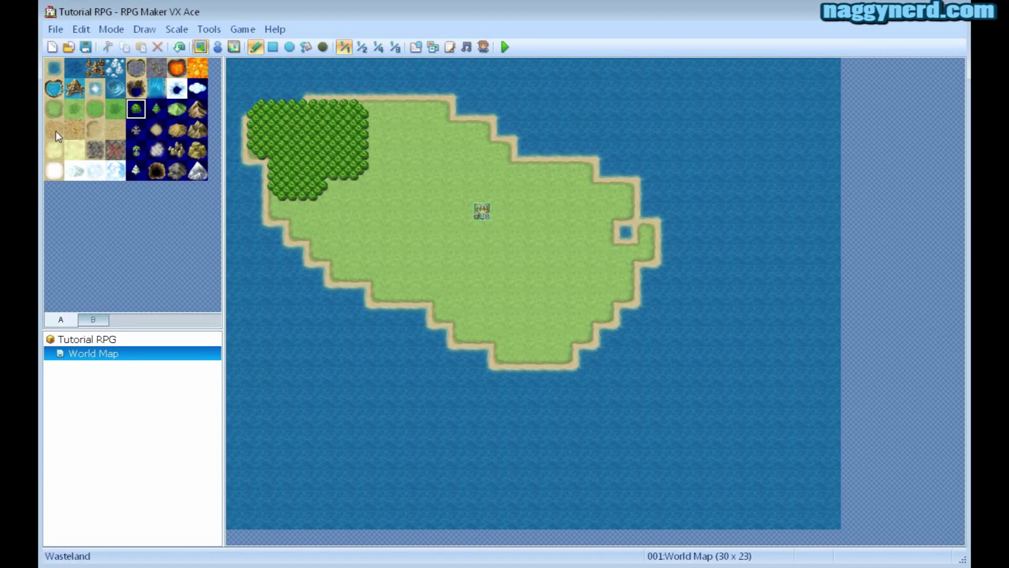
mouse_move(531, 231)
mouse_down()
mouse_move(595, 249)
mouse_move(543, 241)
mouse_move(618, 238)
mouse_move(604, 252)
mouse_move(551, 201)
mouse_up()
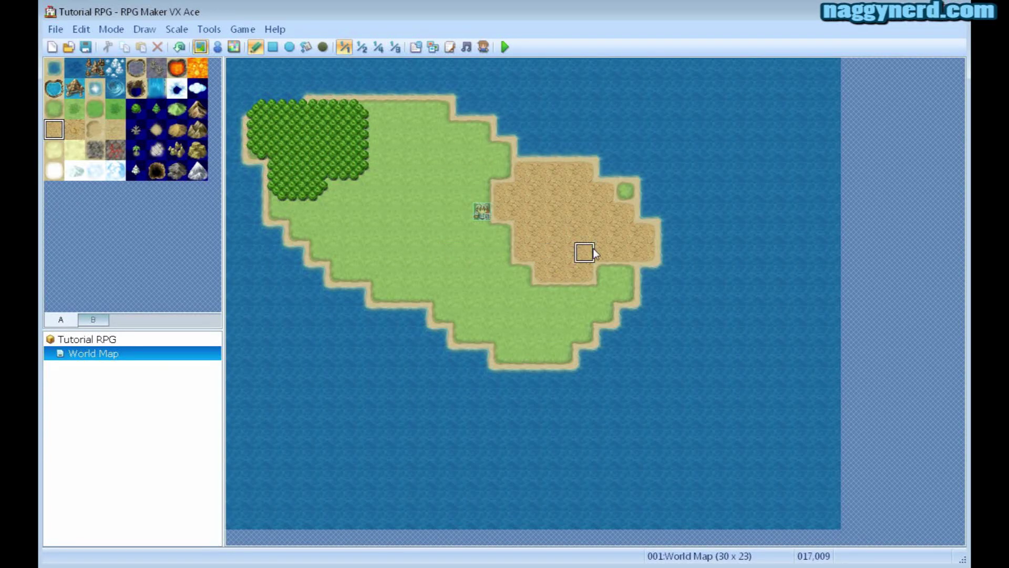
click(626, 191)
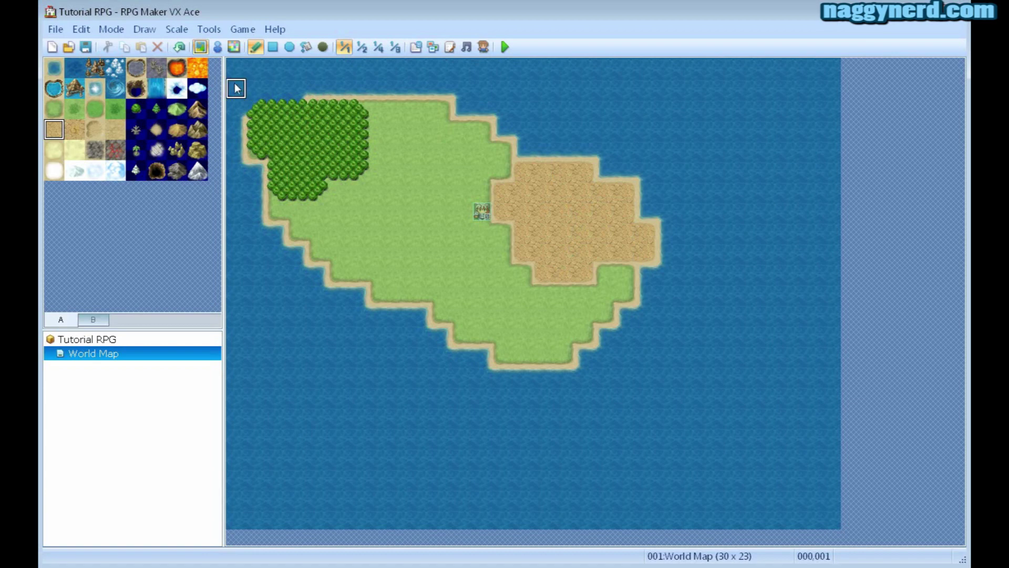
- Extend region 2 across the desert, region 3 over the central grassland and region 1 over the forest
click(234, 48)
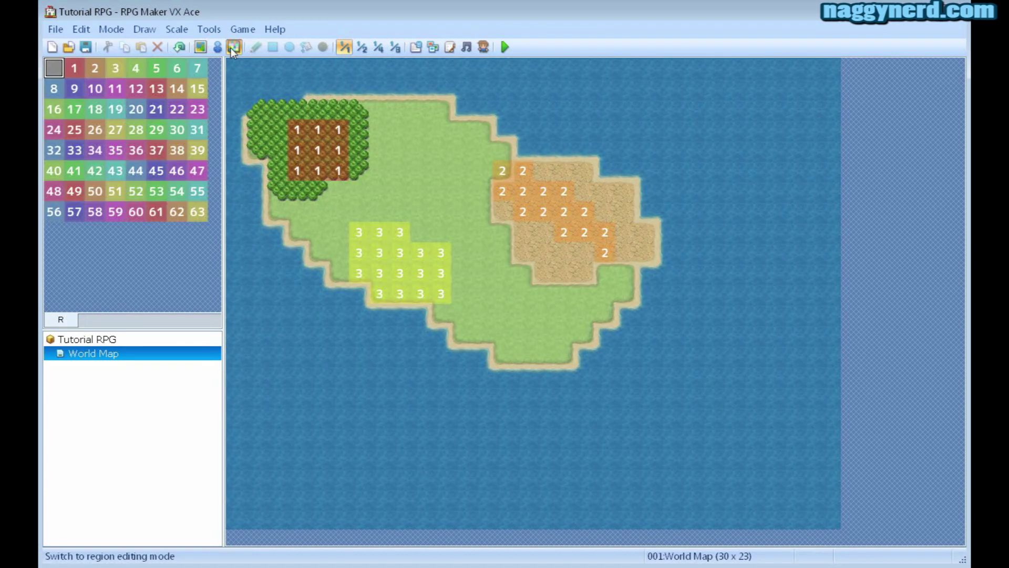
right_click(542, 200)
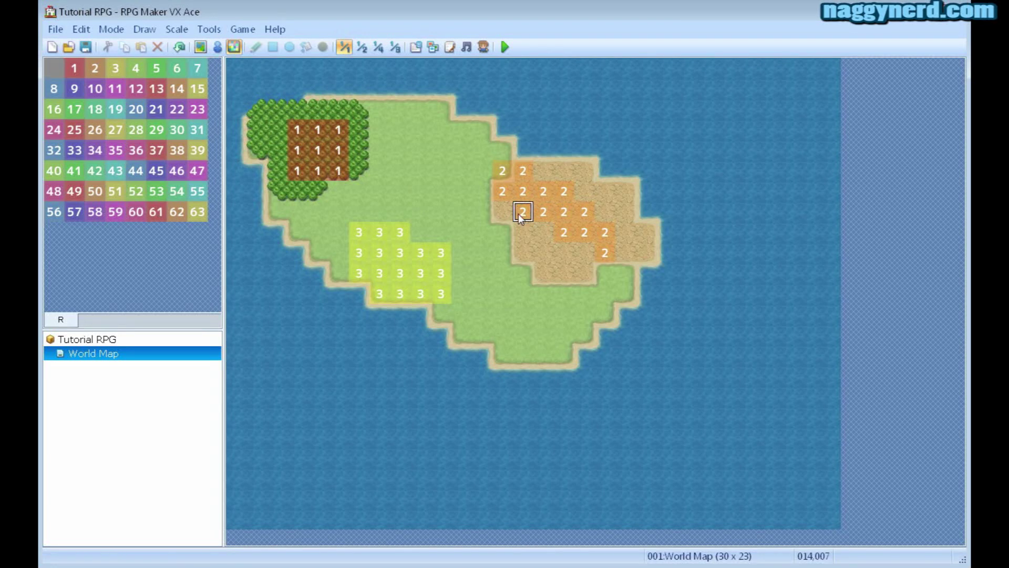
mouse_move(523, 213)
mouse_down()
mouse_move(526, 253)
mouse_move(544, 230)
mouse_move(563, 258)
mouse_move(558, 269)
mouse_move(562, 241)
mouse_move(573, 247)
mouse_move(612, 231)
mouse_move(636, 244)
mouse_move(628, 257)
mouse_move(625, 223)
mouse_move(536, 157)
mouse_move(591, 174)
mouse_move(604, 195)
mouse_up()
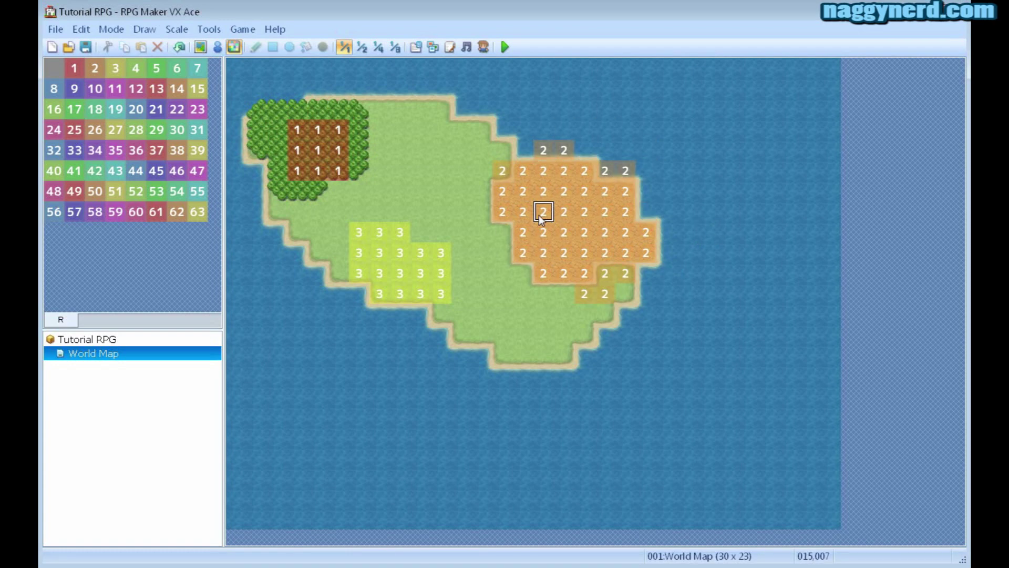
mouse_move(451, 308)
mouse_down()
mouse_move(498, 317)
mouse_move(425, 246)
mouse_move(443, 270)
mouse_move(460, 254)
mouse_move(415, 176)
mouse_move(418, 161)
mouse_move(439, 158)
mouse_move(441, 169)
mouse_move(389, 197)
mouse_move(384, 229)
mouse_move(349, 254)
mouse_move(413, 265)
mouse_move(503, 304)
mouse_move(458, 254)
mouse_move(442, 284)
mouse_move(475, 314)
mouse_up()
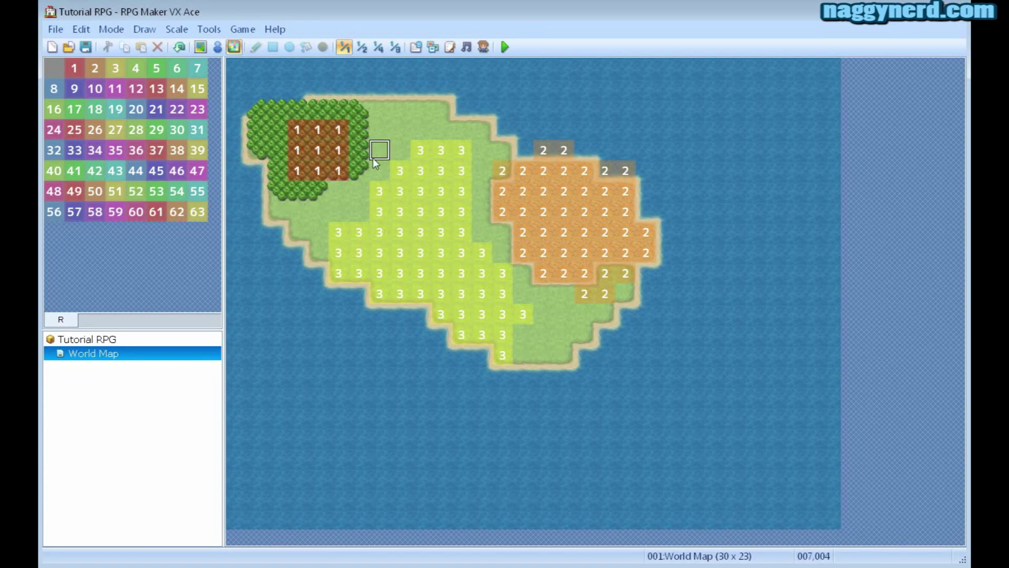
mouse_move(360, 167)
mouse_down()
mouse_move(361, 131)
mouse_move(348, 118)
mouse_move(281, 119)
mouse_move(265, 151)
mouse_move(281, 179)
mouse_move(289, 154)
mouse_move(303, 194)
mouse_move(316, 193)
mouse_move(279, 191)
mouse_up()
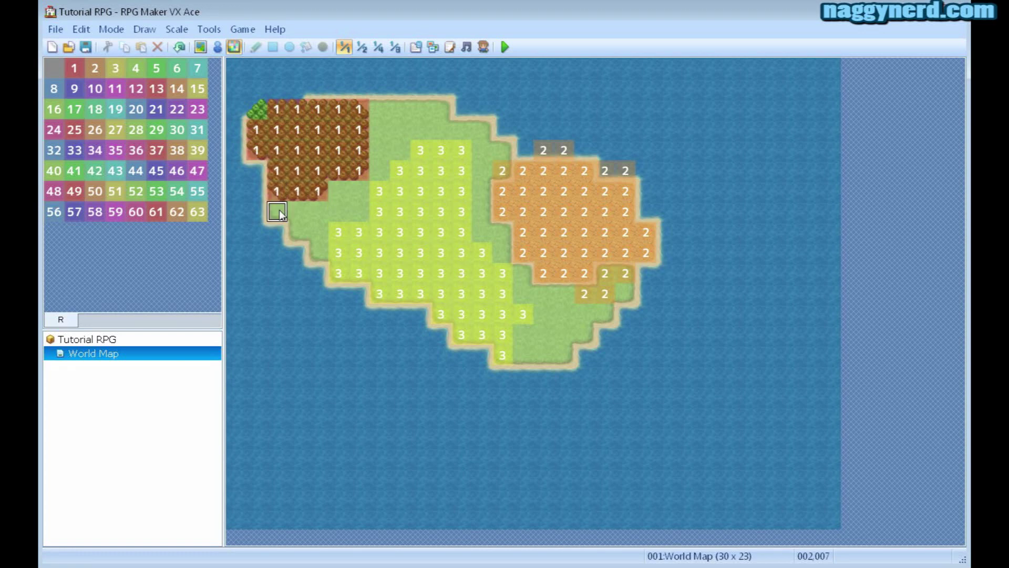
- Open the World Map's properties and start a new encounter entry
right_click(115, 353)
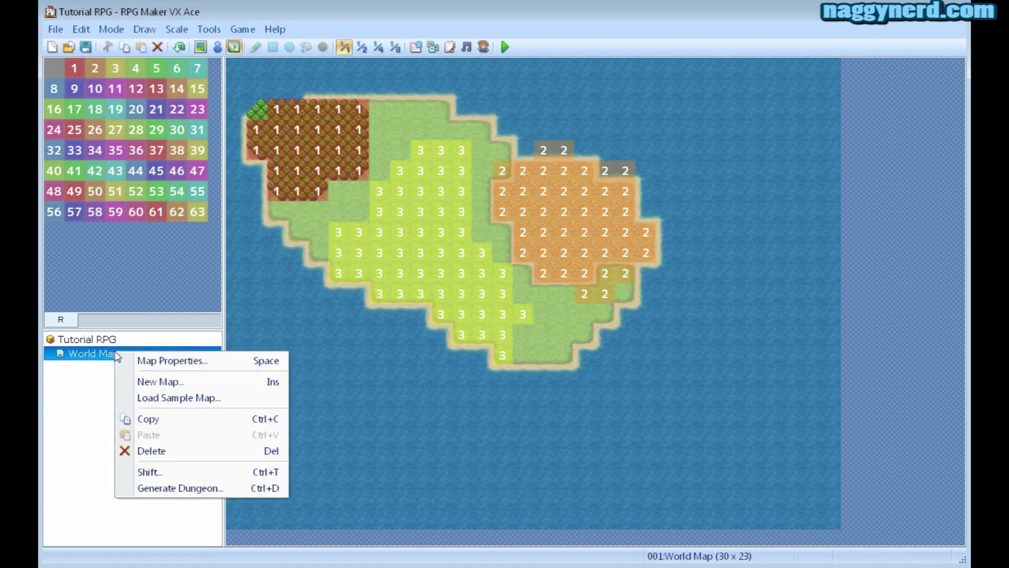
click(147, 361)
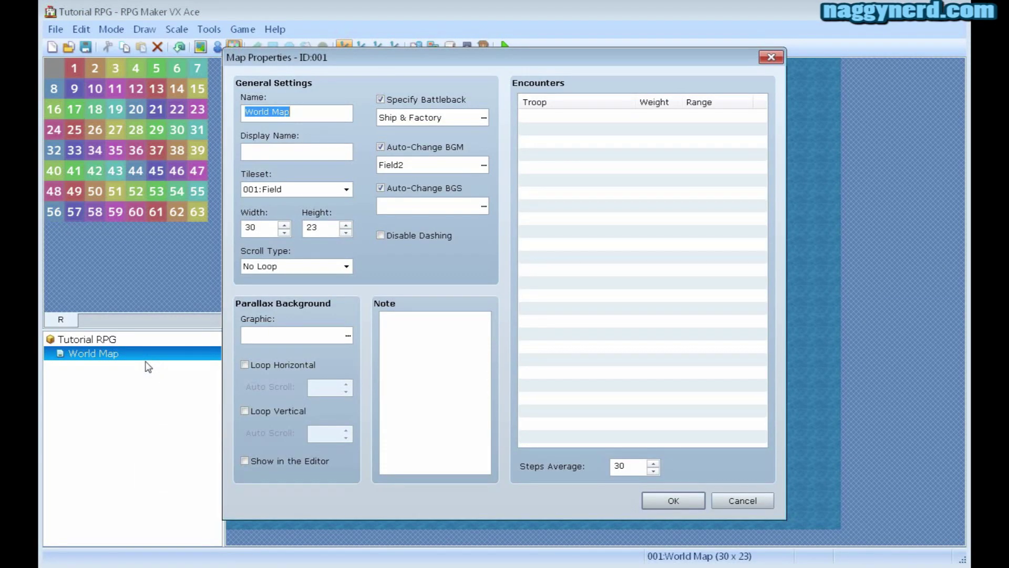
click(569, 117)
right_click(566, 116)
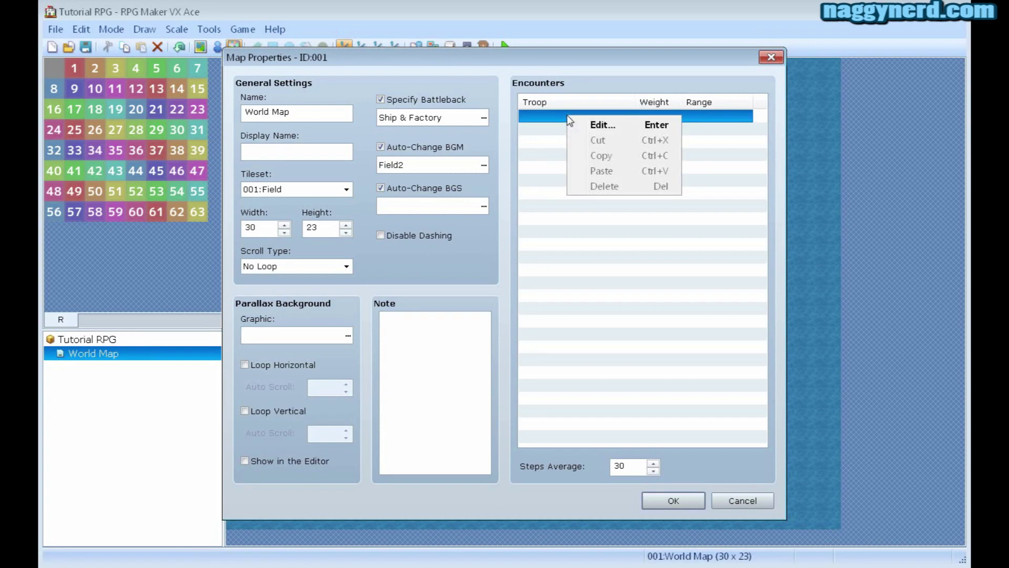
key(Return)
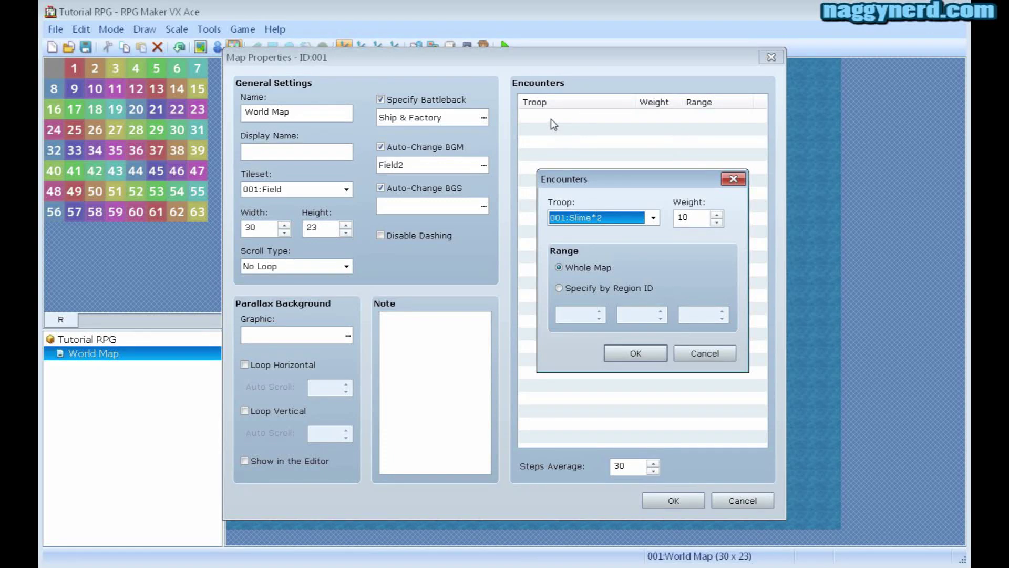
drag(568, 179, 567, 150)
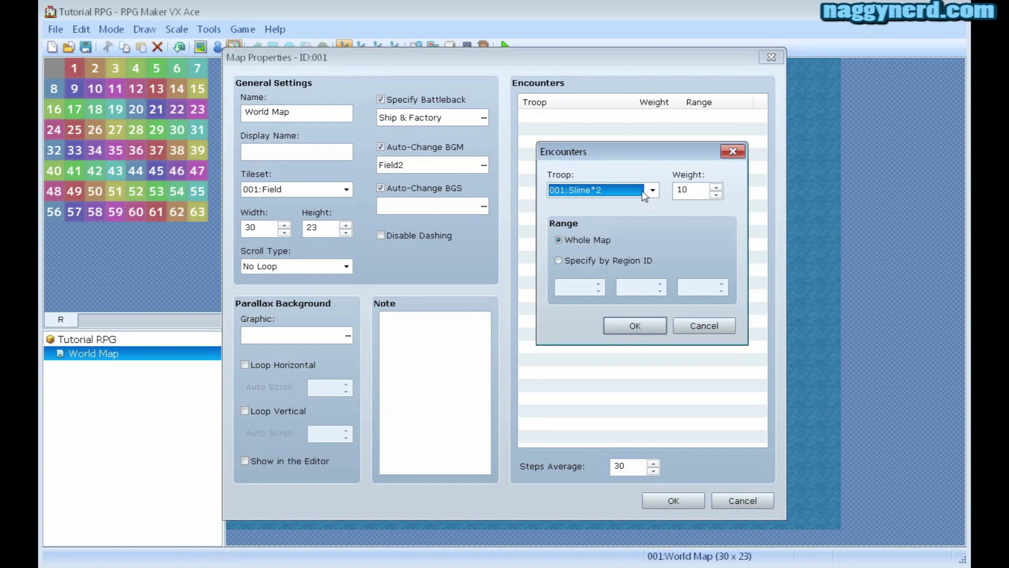
- Add a 001:Slime*2 encounter restricted to region ID 1 and confirm the map properties
click(600, 194)
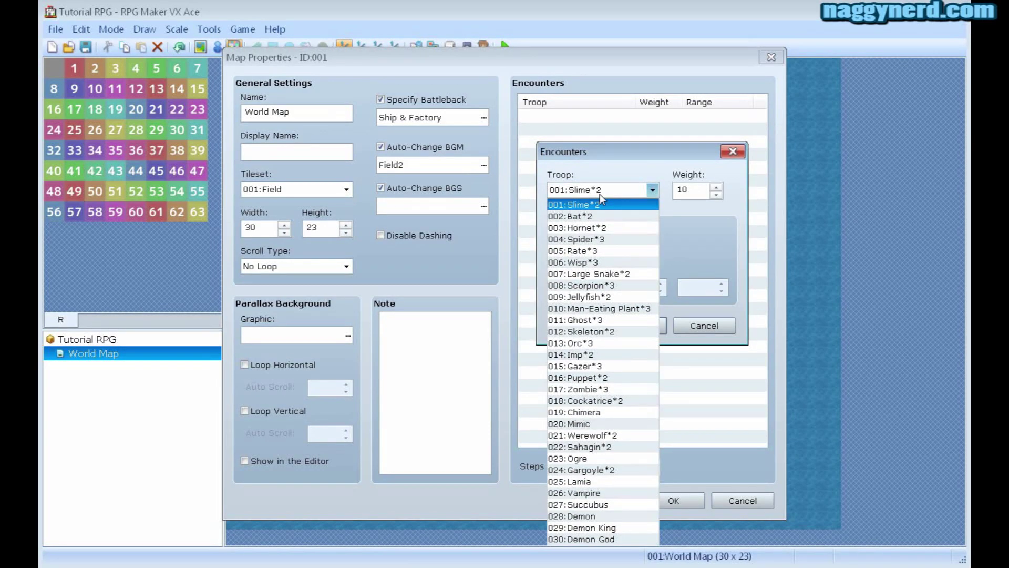
click(601, 196)
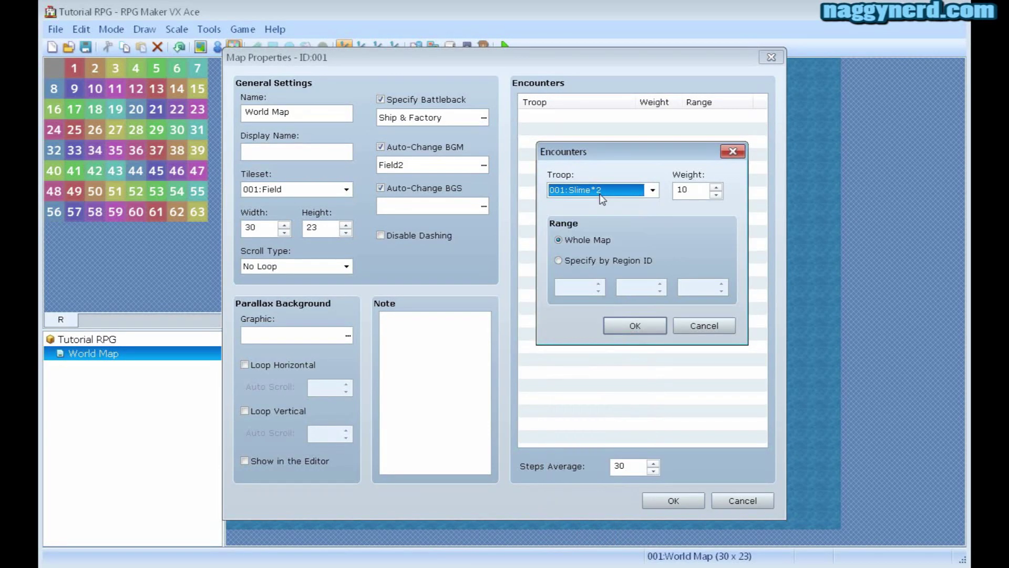
click(599, 241)
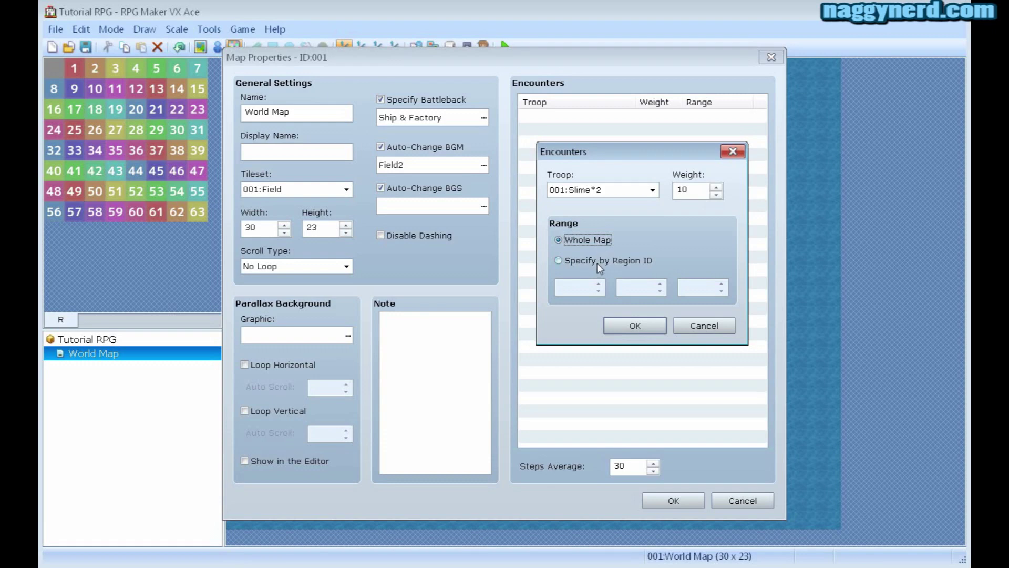
click(597, 263)
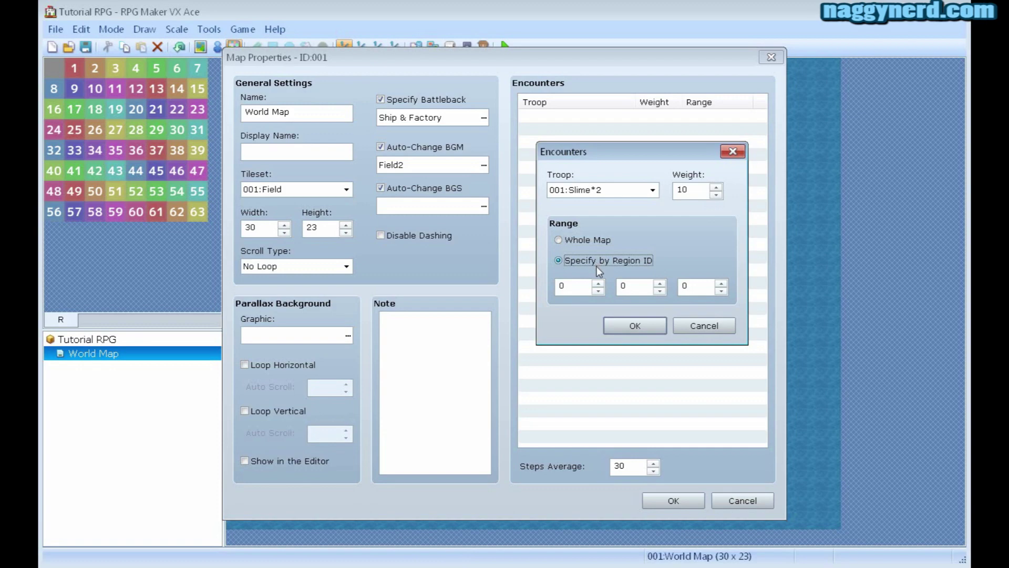
click(599, 283)
click(642, 285)
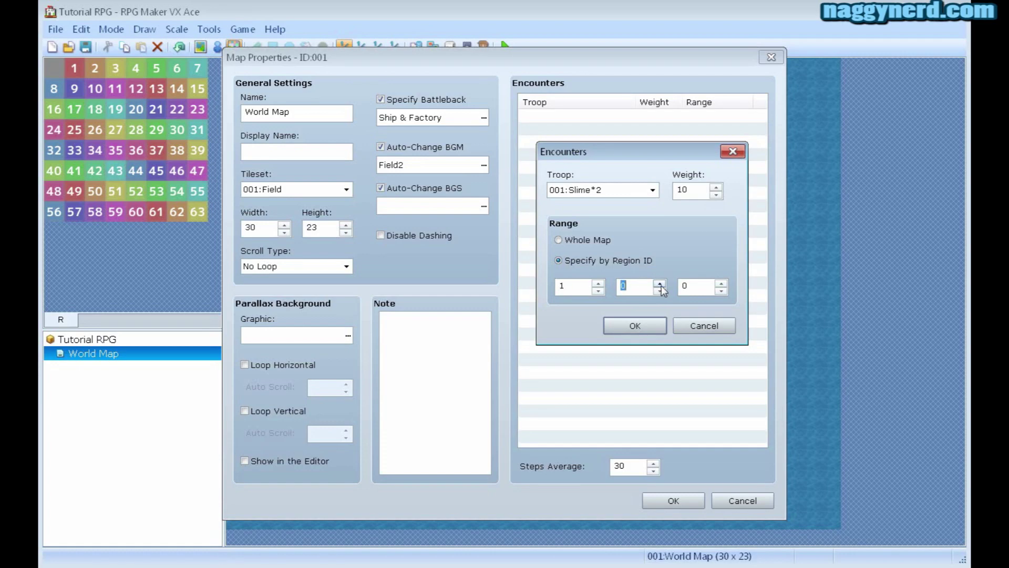
click(691, 285)
click(638, 285)
click(651, 324)
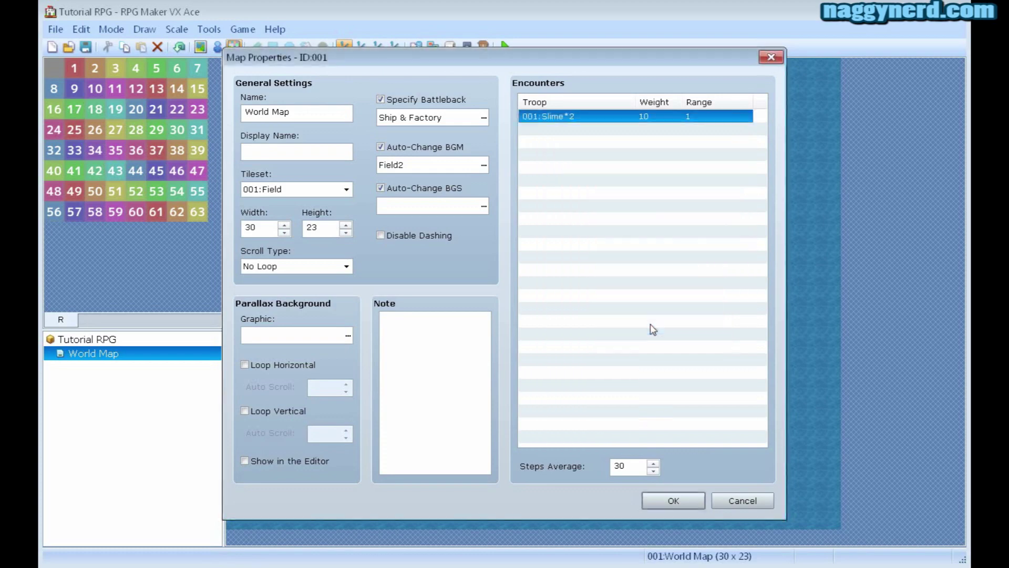
click(669, 503)
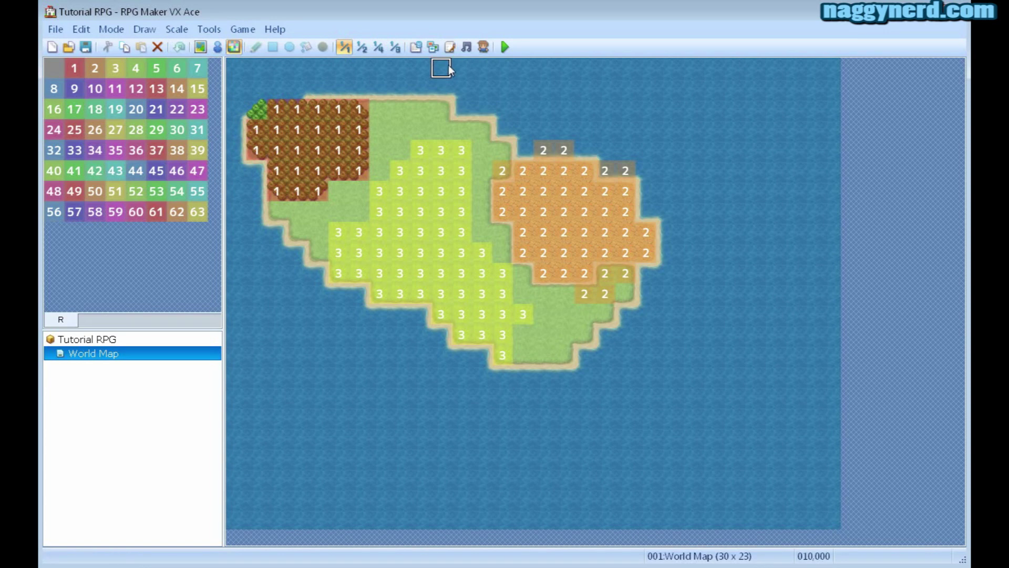
- Open the Database and browse the Actors, Items and Skills lists
click(416, 48)
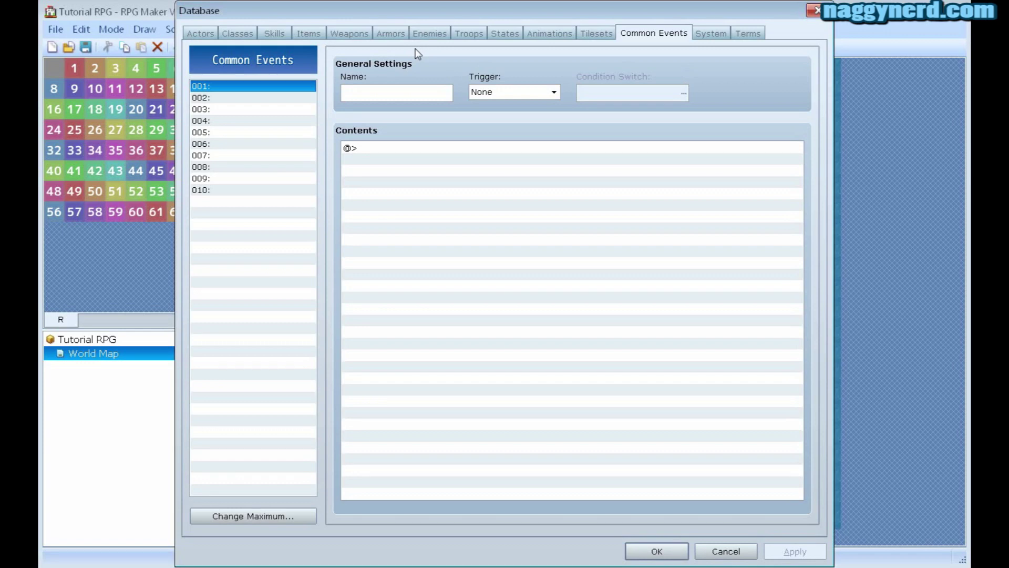
click(215, 32)
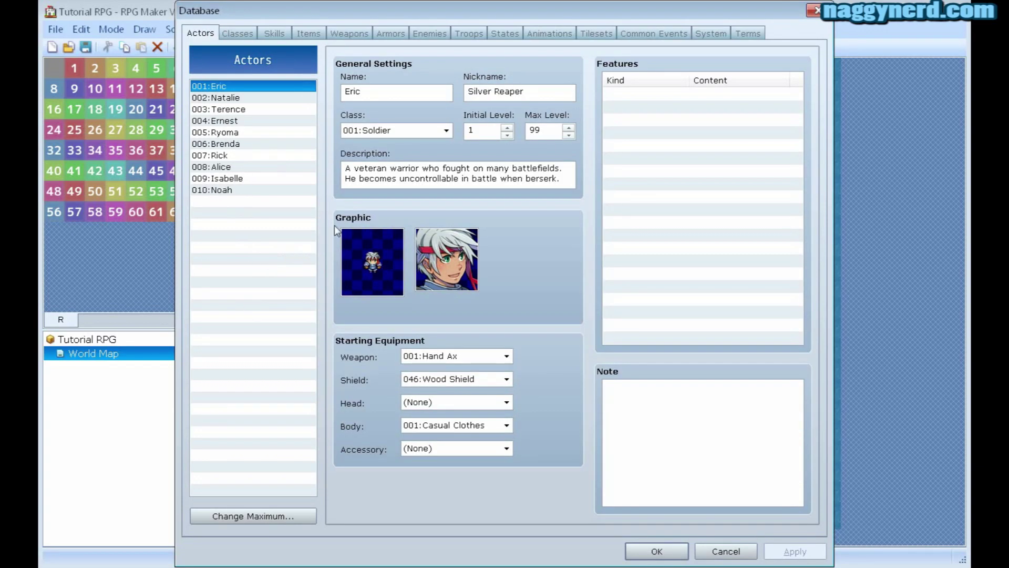
click(308, 34)
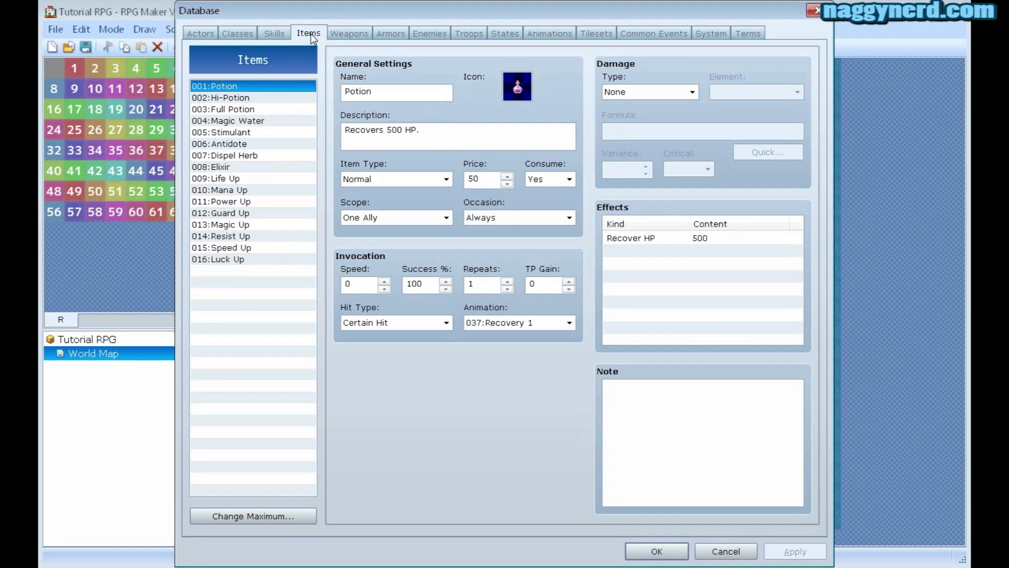
click(274, 32)
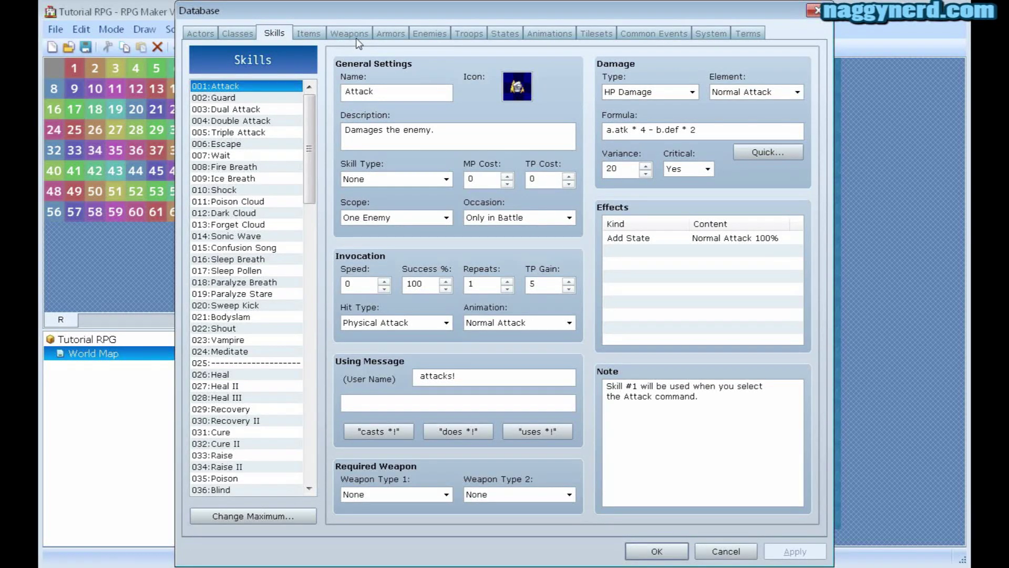
drag(307, 115, 298, 324)
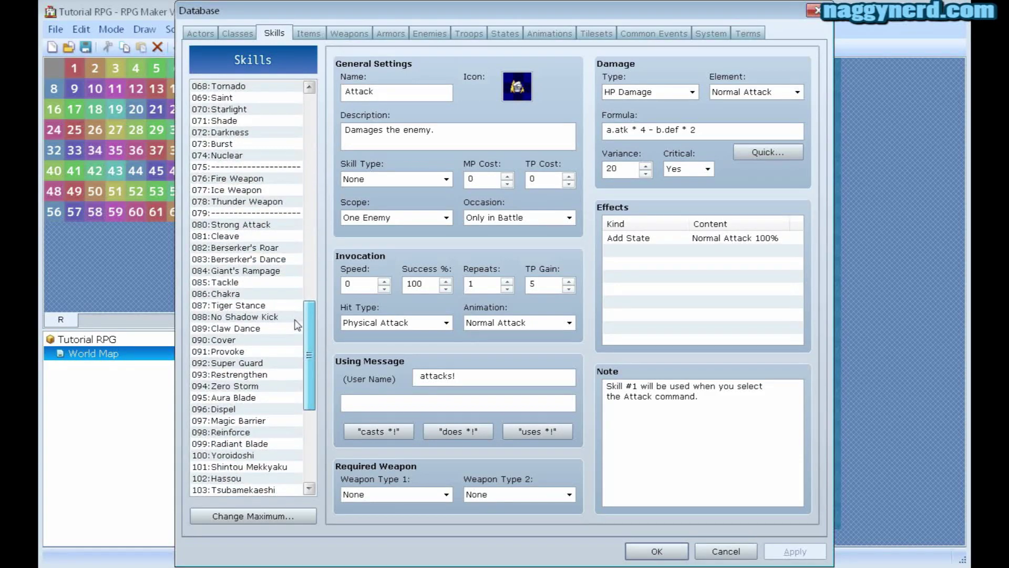
- Look through the Items, Weapons and Armors entries, ending on the Enemies list
click(309, 34)
click(349, 33)
click(391, 33)
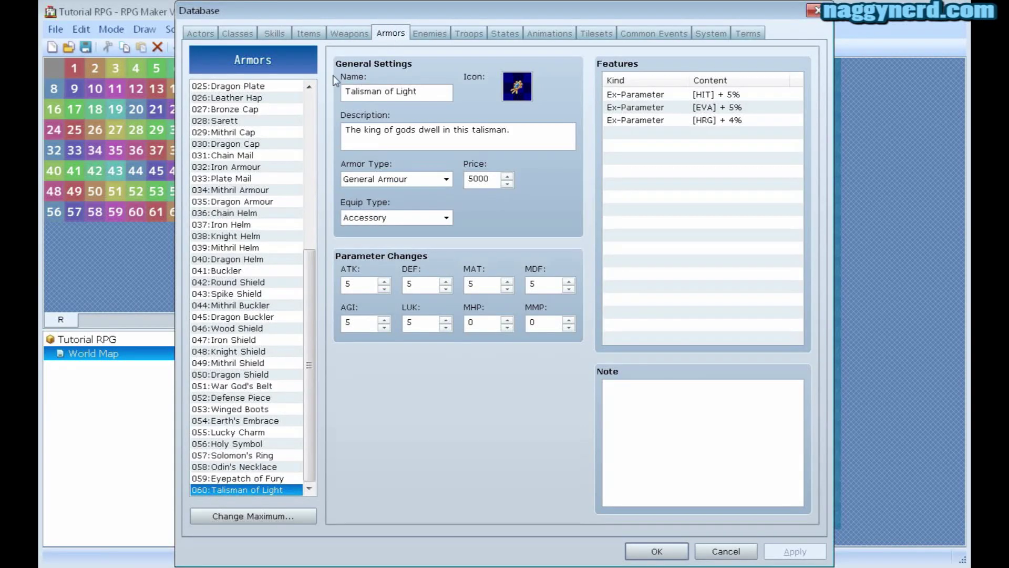
drag(308, 277, 314, 115)
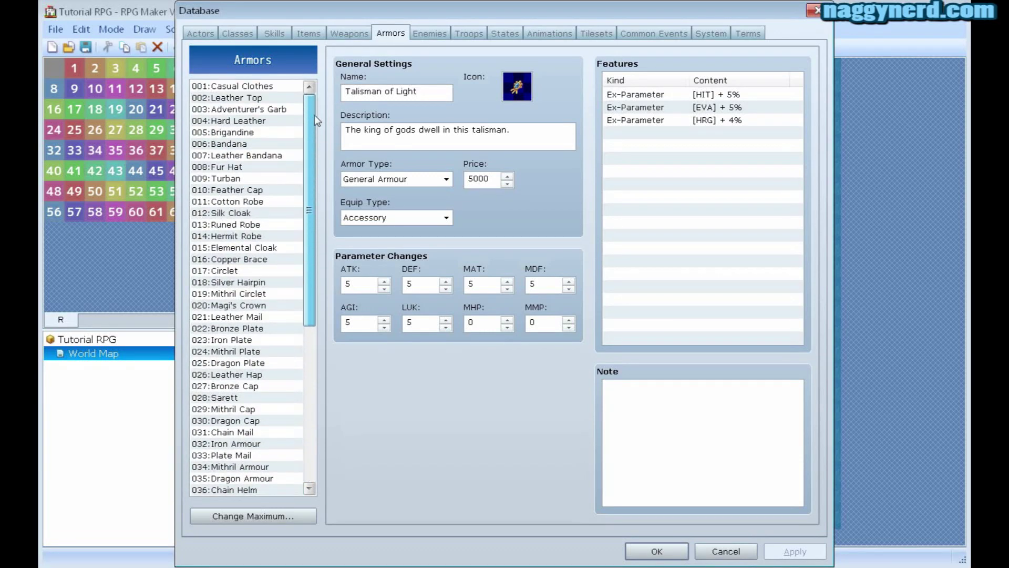
click(440, 35)
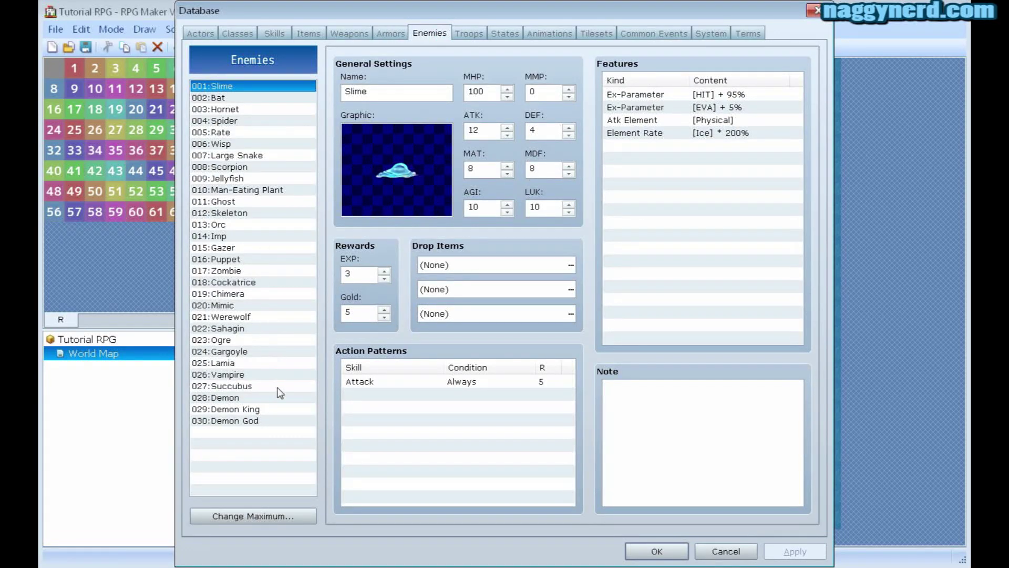
- Browse Troops and States, inspecting Confusion and Blind, then the Animations and Tilesets entries
click(470, 35)
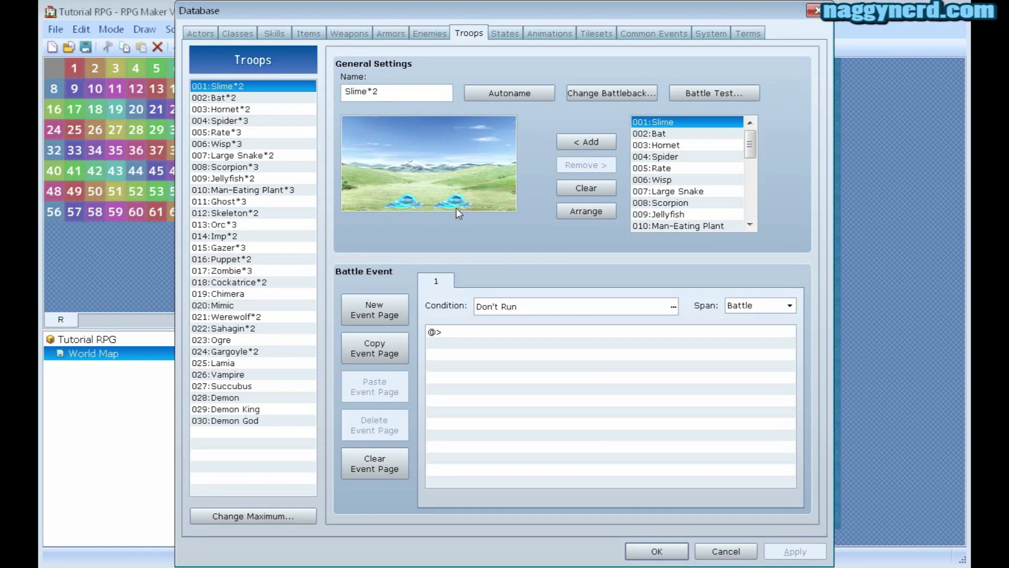
click(506, 34)
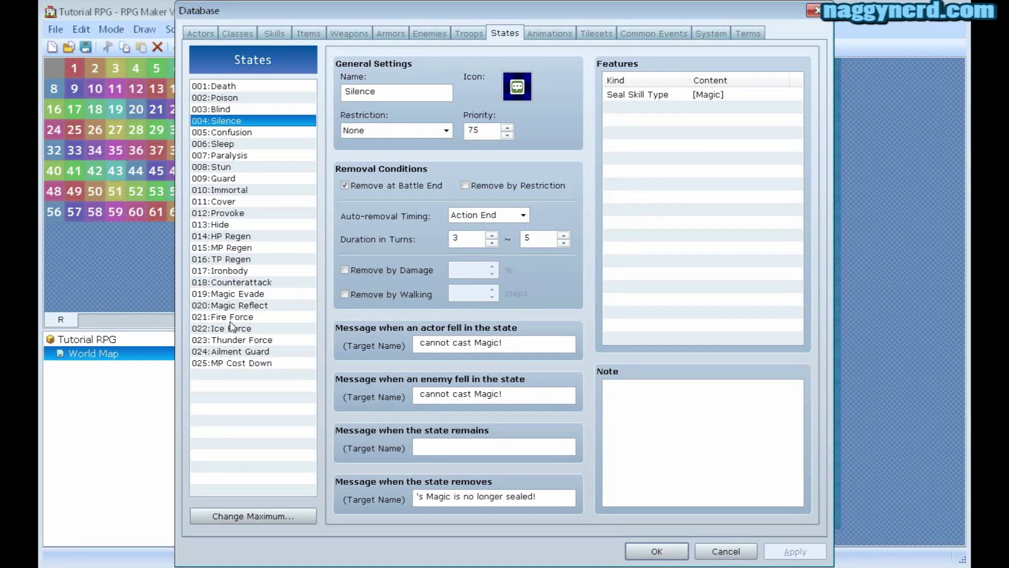
click(237, 133)
click(236, 112)
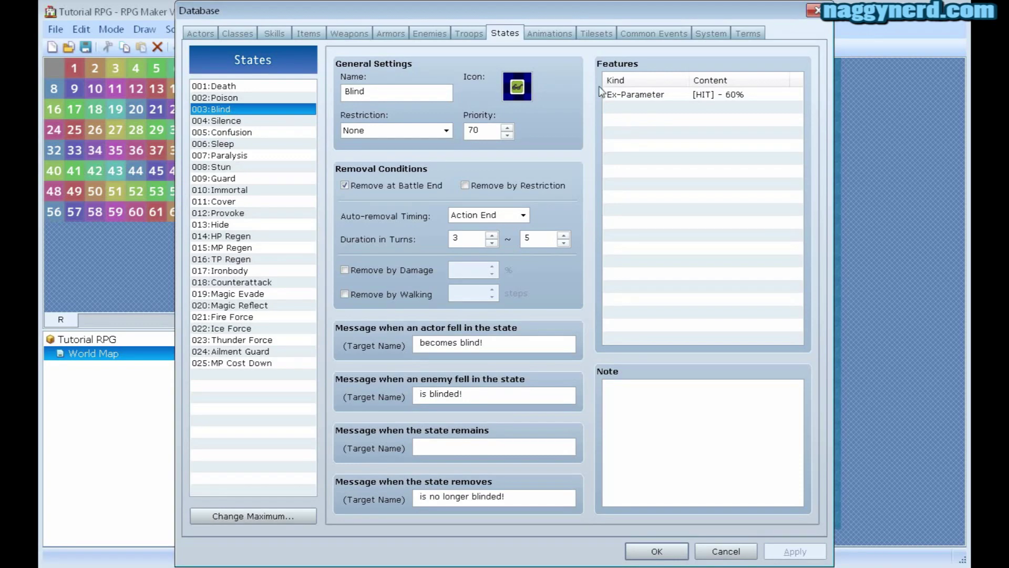
click(550, 34)
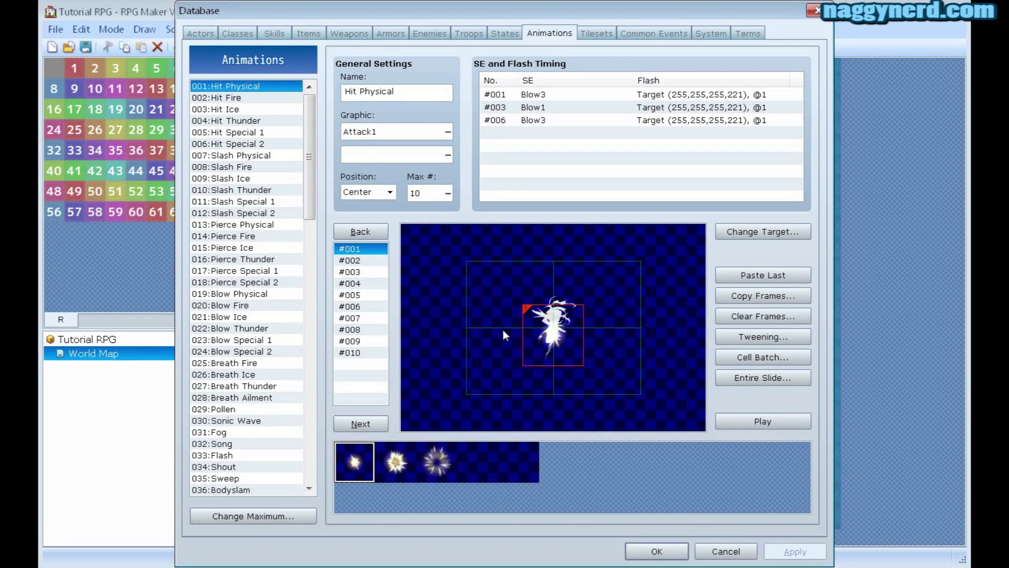
click(599, 33)
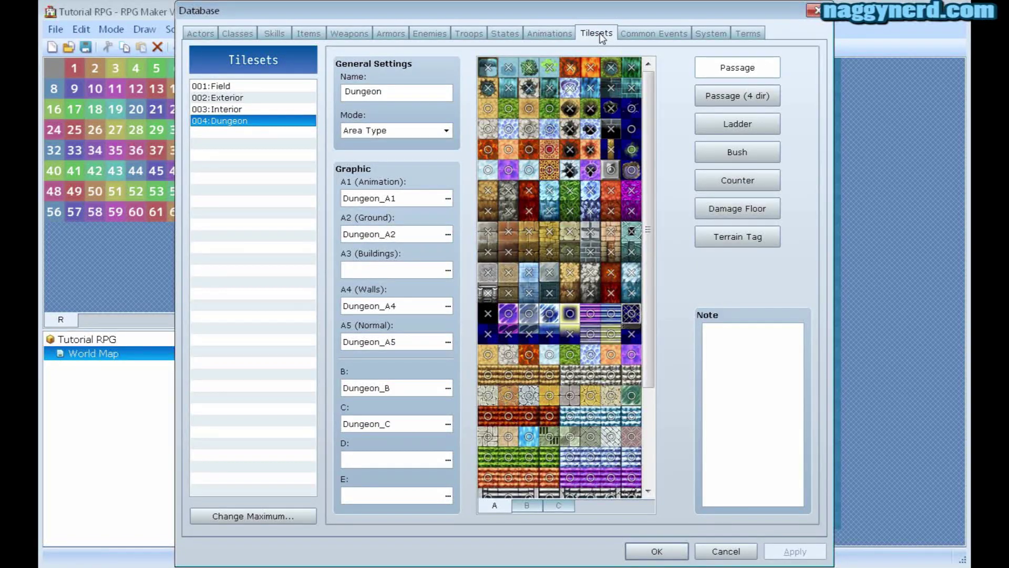
- Scroll the tileset palette, then view the empty Common Events list (001 to 010)
mouse_move(648, 90)
mouse_down()
mouse_move(645, 190)
mouse_move(651, 84)
mouse_up()
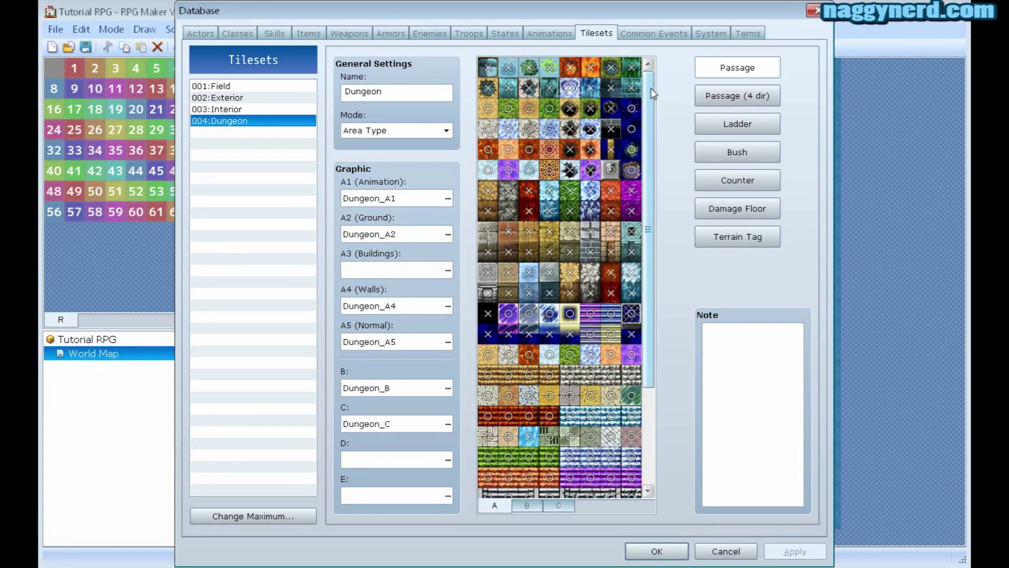
click(645, 37)
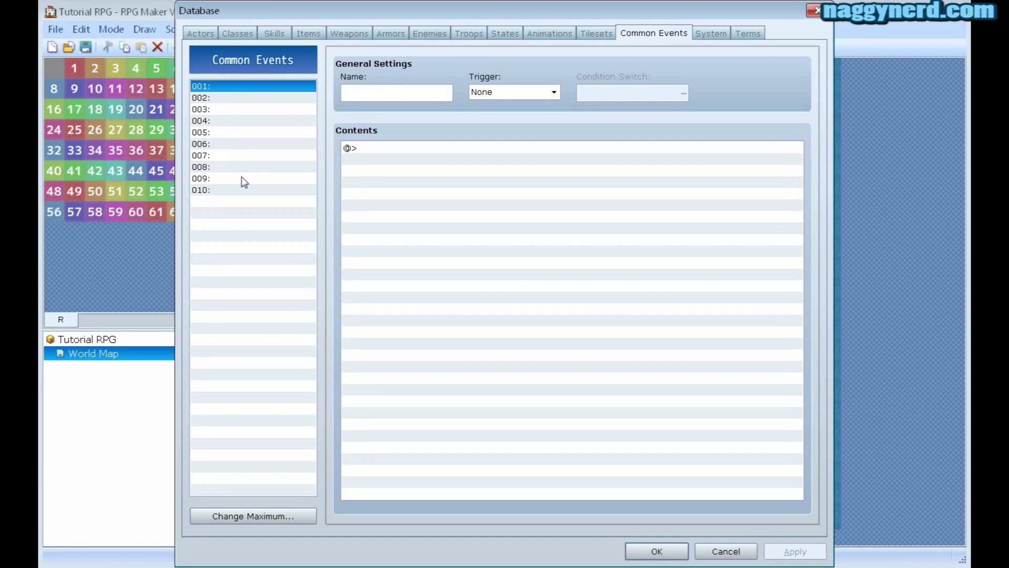
- In the System settings, change the currency unit from G to Gold
click(705, 34)
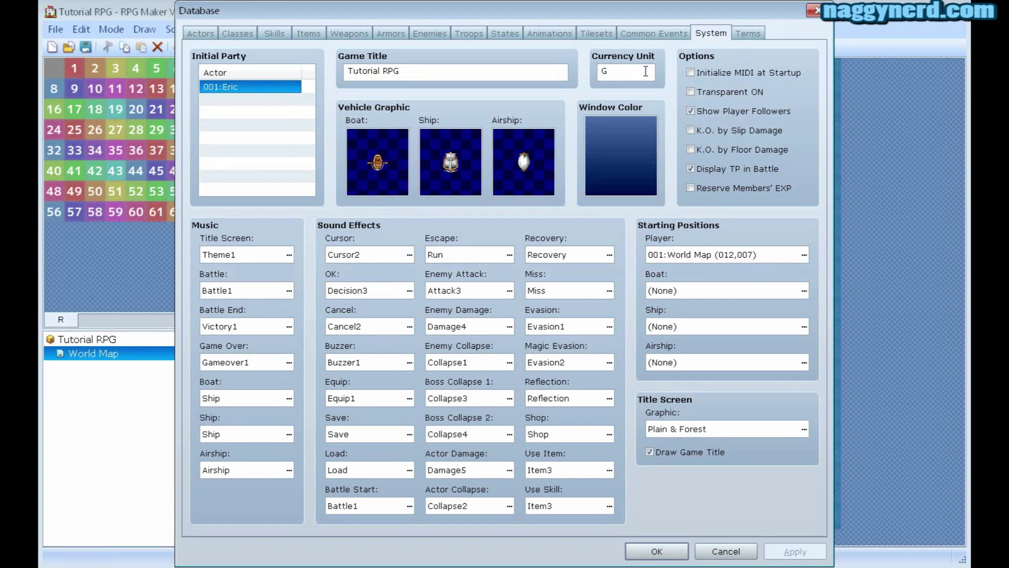
double_click(621, 69)
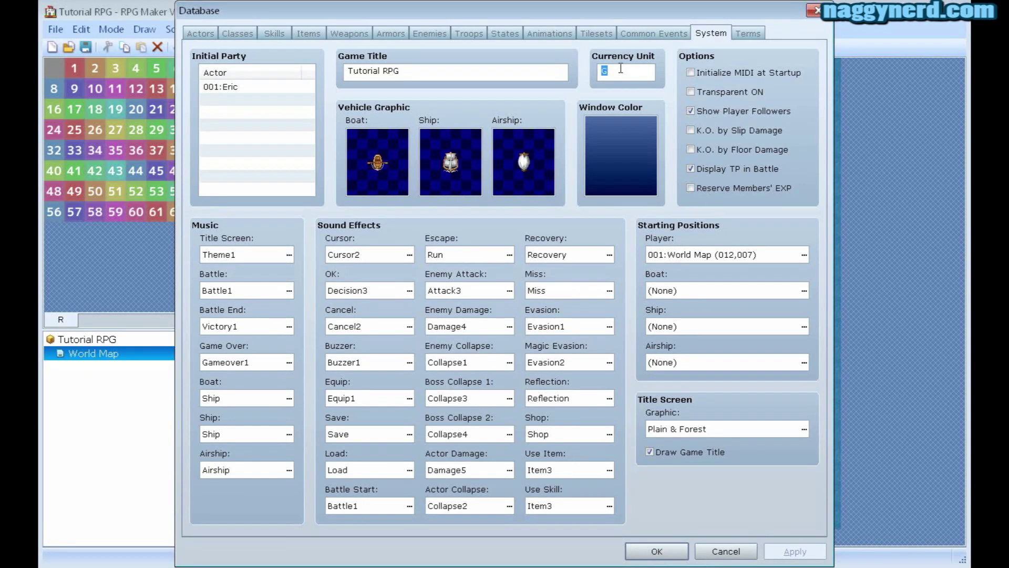
text(Gold)
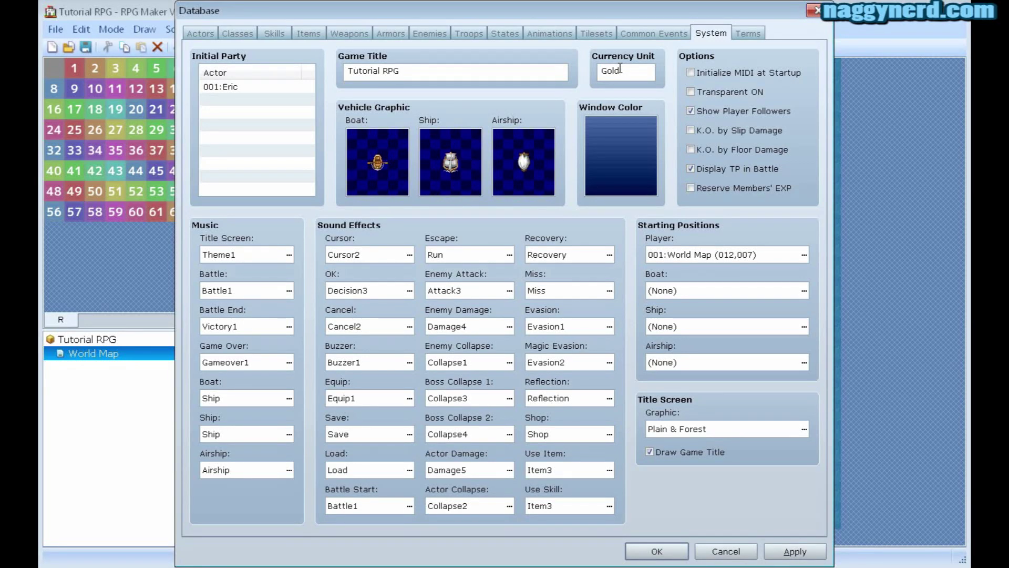
click(520, 76)
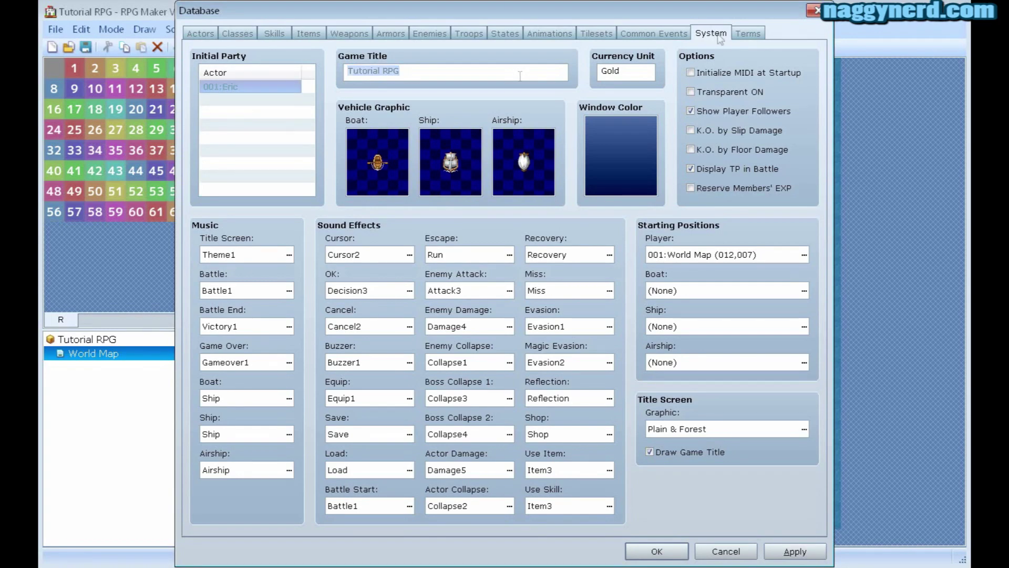
click(752, 34)
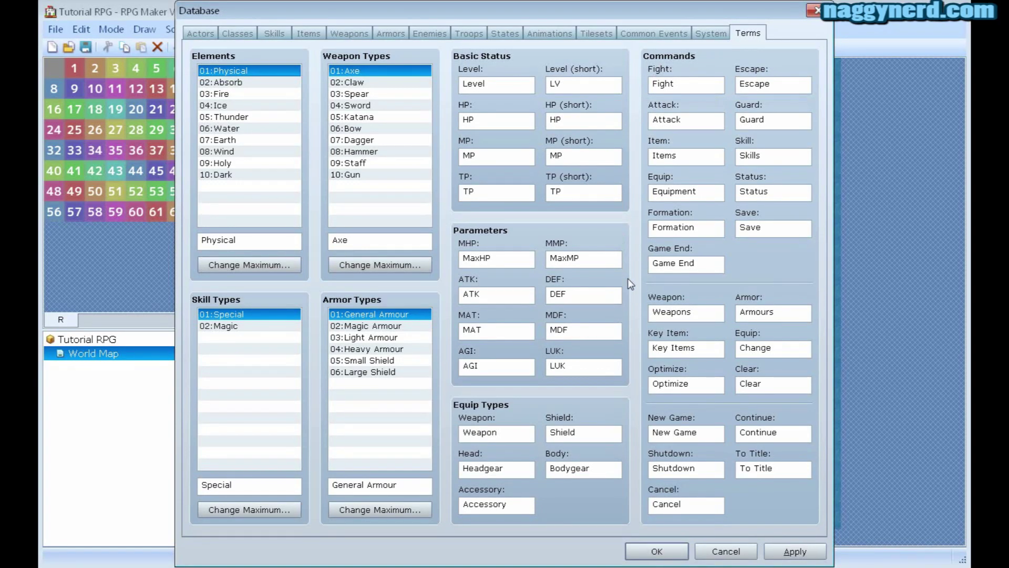
- Rename the Level term to Rank and HP to Health, then close the Database
double_click(508, 81)
text(Rank)
double_click(499, 120)
text(Health)
key(Return)
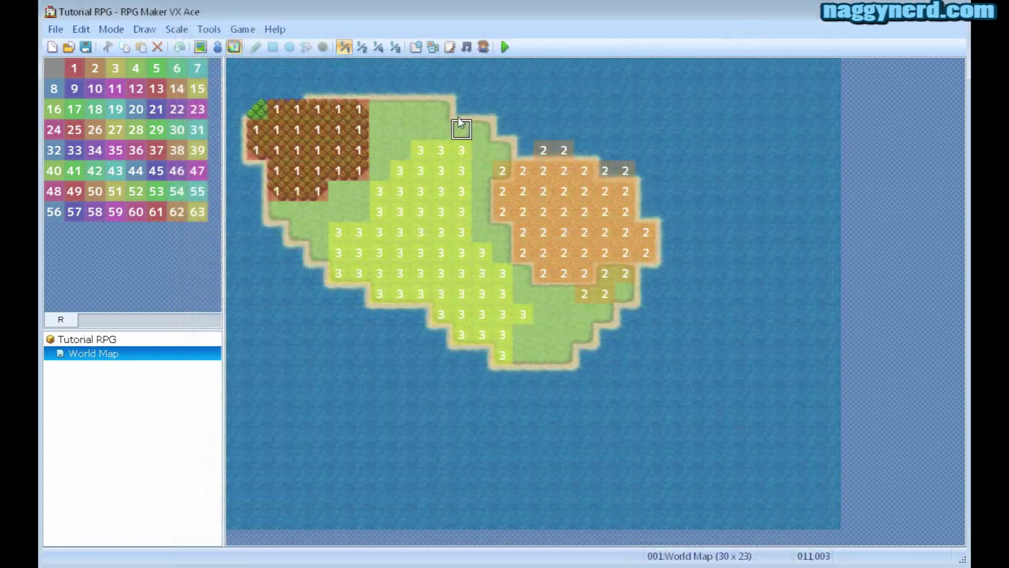
click(435, 48)
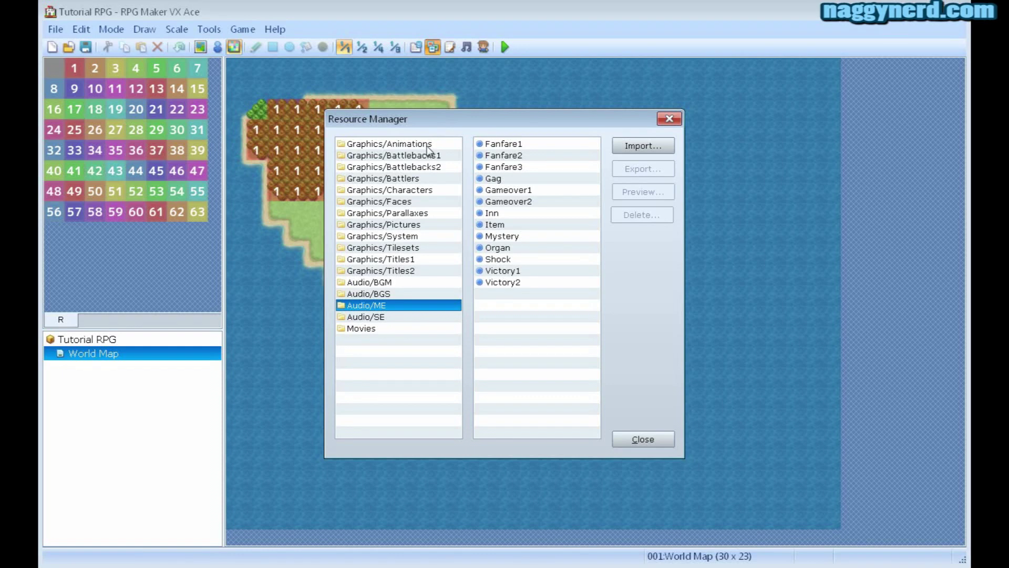
key(Escape)
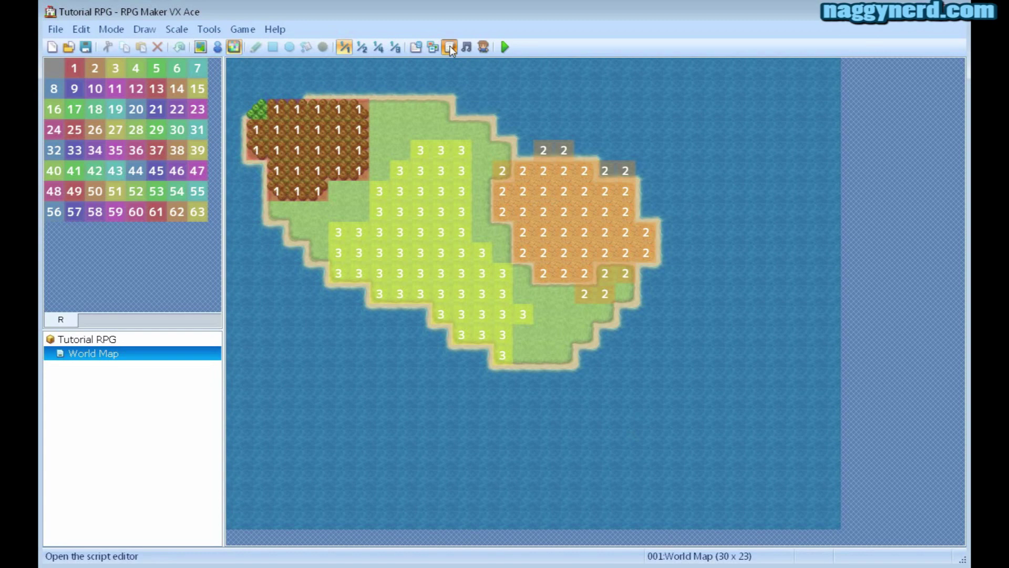
click(449, 46)
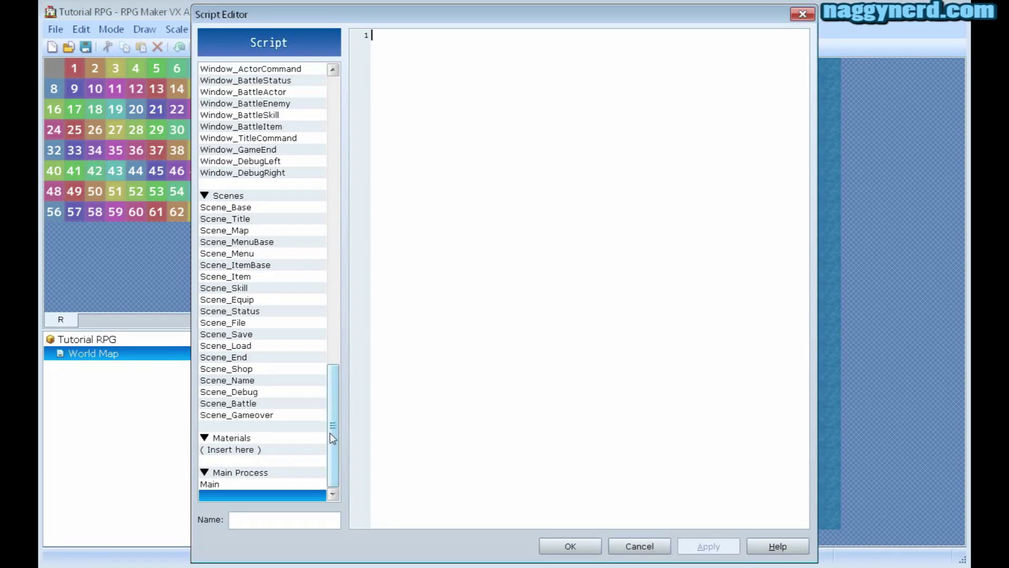
mouse_move(330, 427)
mouse_down()
mouse_move(336, 128)
mouse_move(345, 317)
mouse_move(332, 438)
mouse_up()
key(Escape)
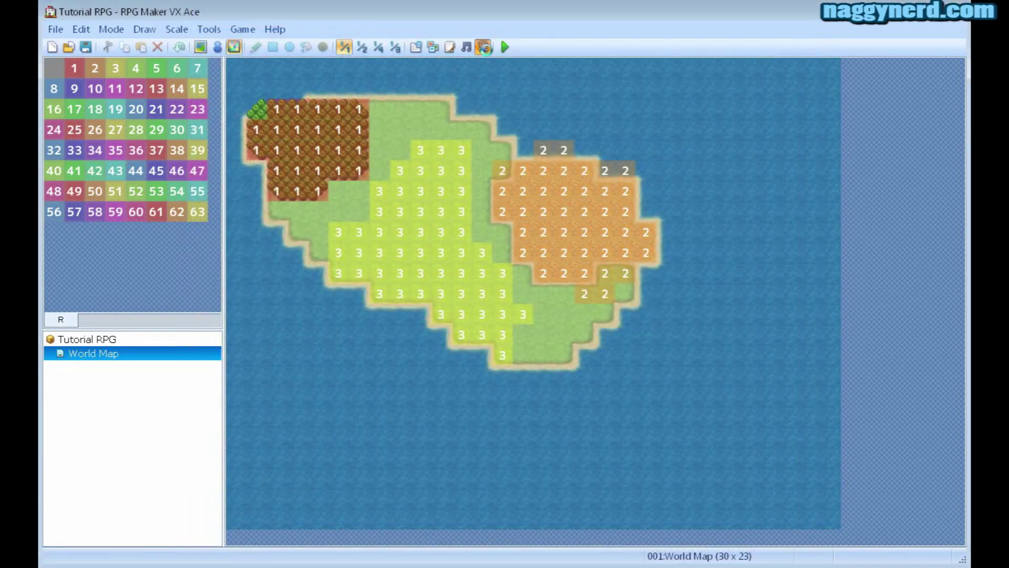
click(484, 48)
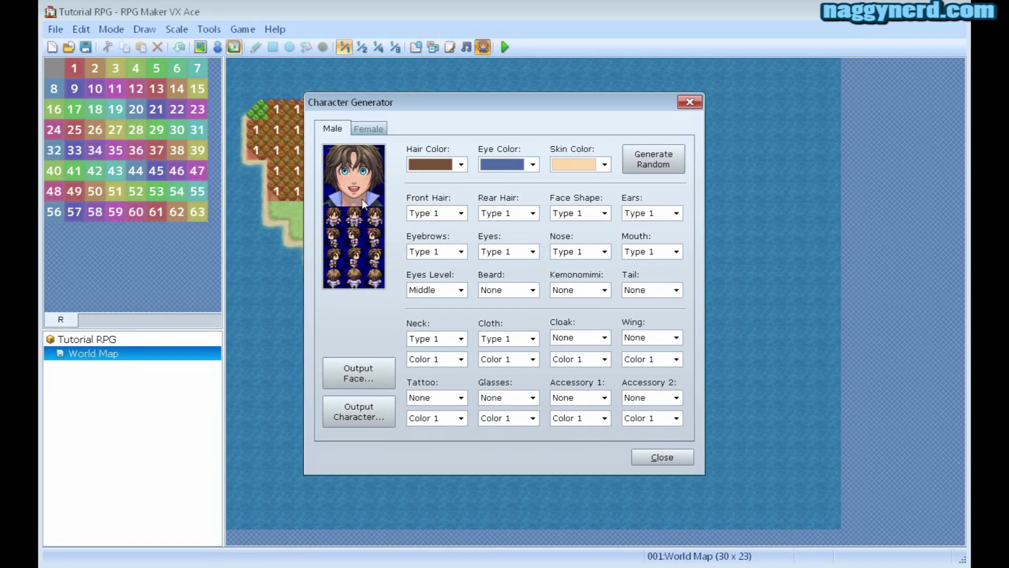
click(368, 129)
click(683, 457)
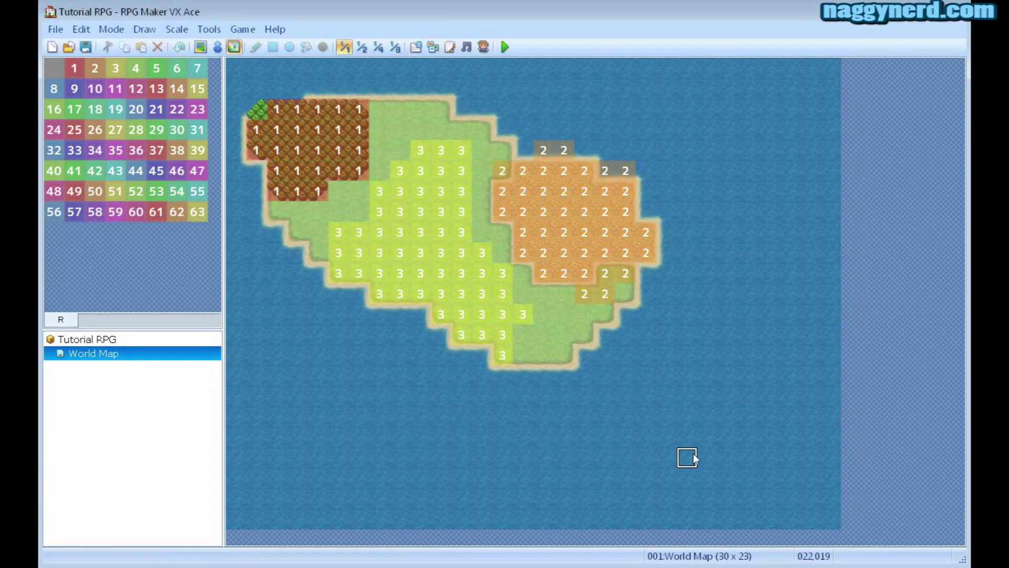